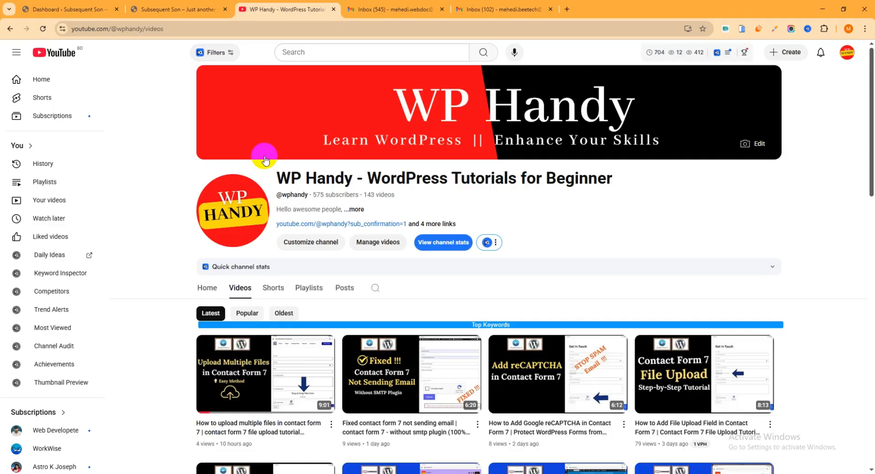
- Open the Subsequent Son website's Contact Us page and look over the contact form's fields
left_click(201, 9)
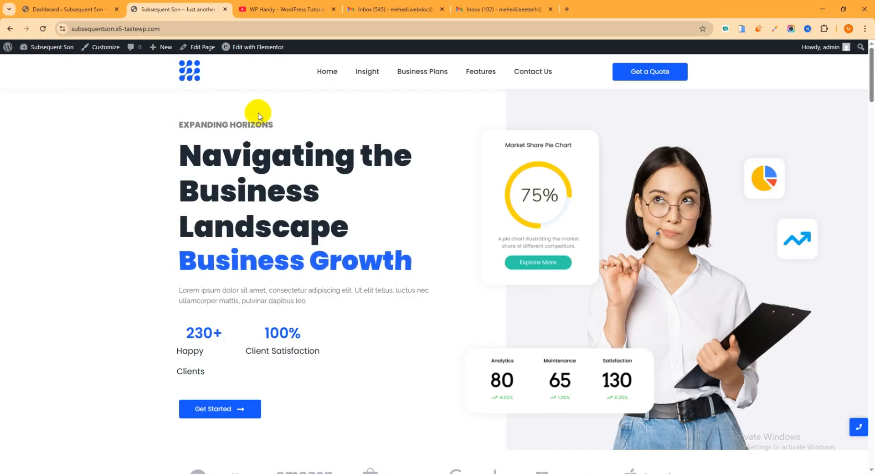
left_click(528, 75)
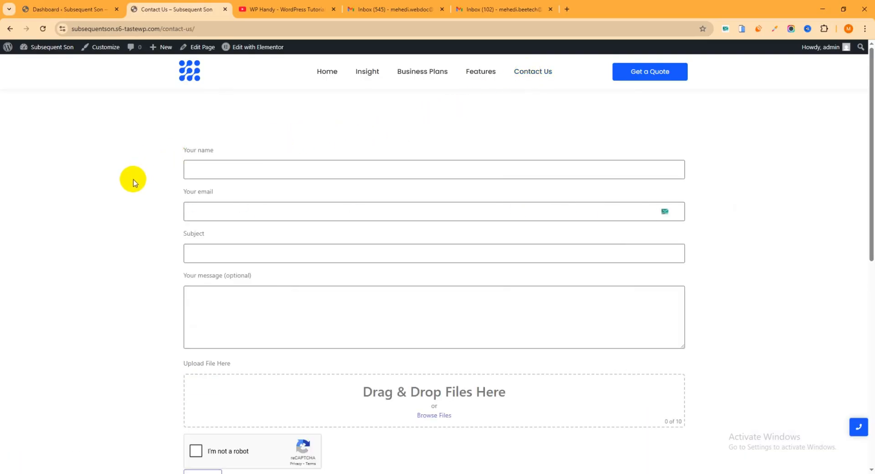
scroll(133, 183, "down", 1)
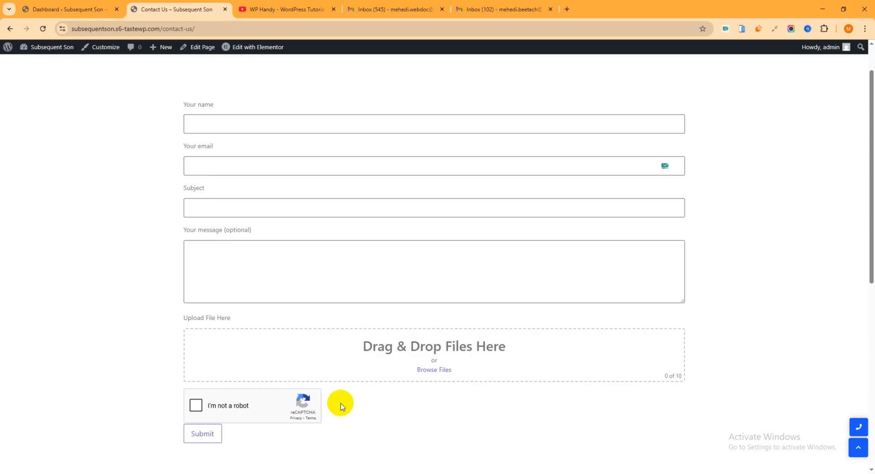
- Look through the WP Handy channel's playlists on YouTube, and close the channel page
left_click(287, 9)
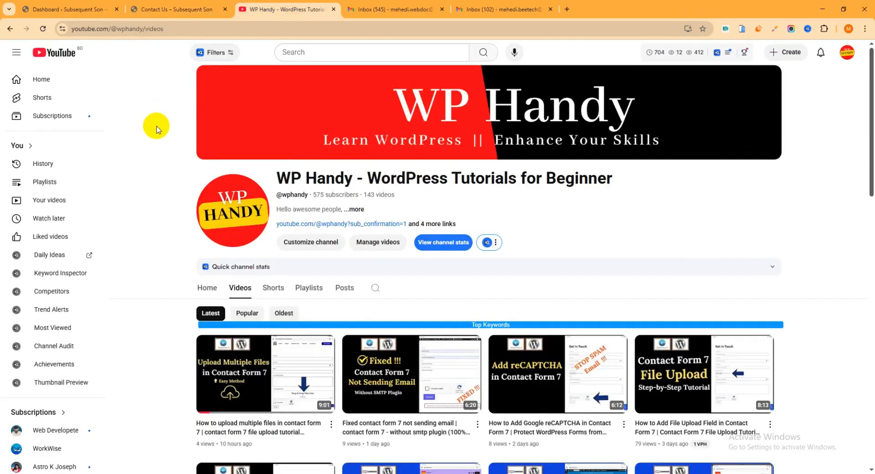
left_click(308, 289)
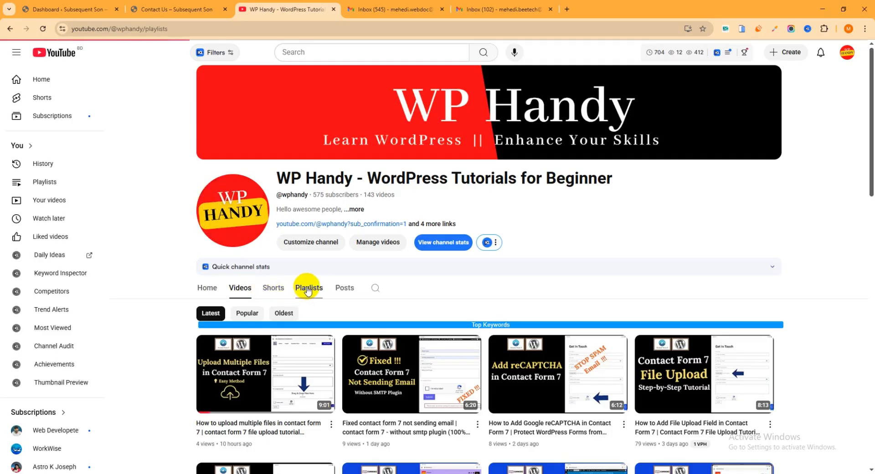
scroll(209, 211, "down", 1)
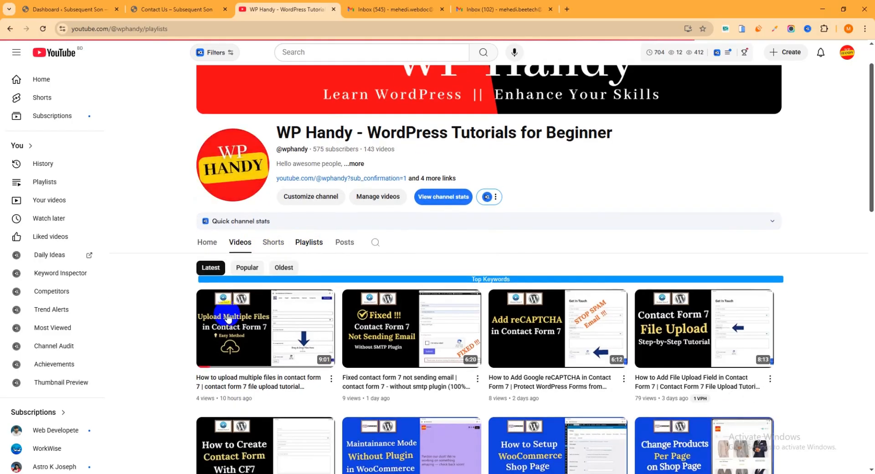
scroll(260, 321, "down", 2)
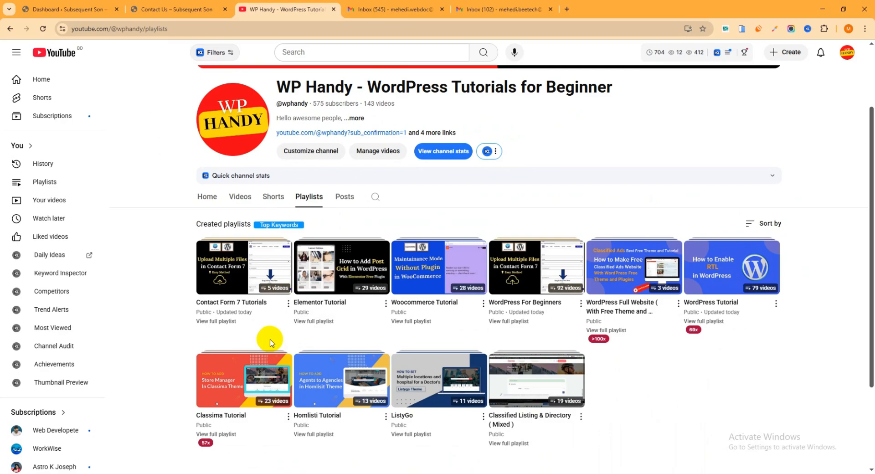
left_click(333, 9)
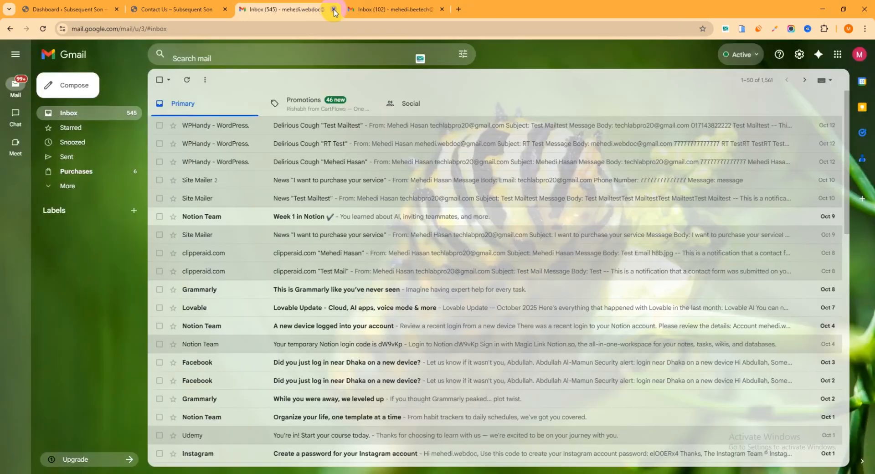
- Fill in the sender's name and email address in the website's contact form
left_click(185, 11)
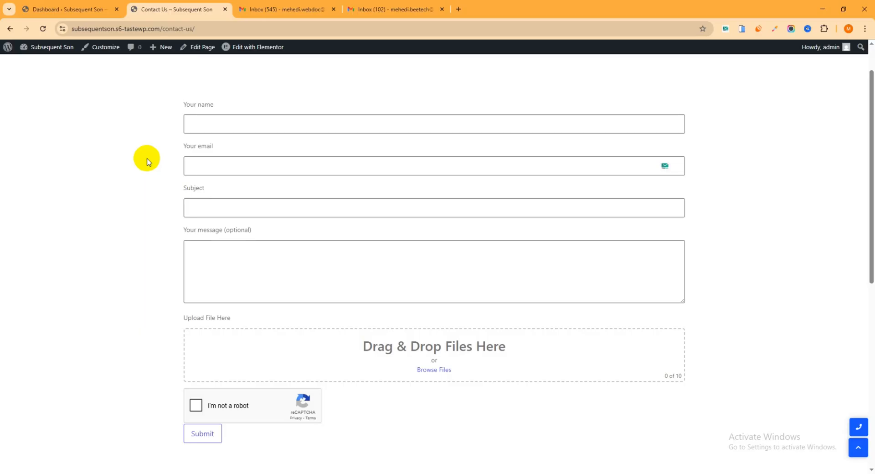
left_click(217, 125)
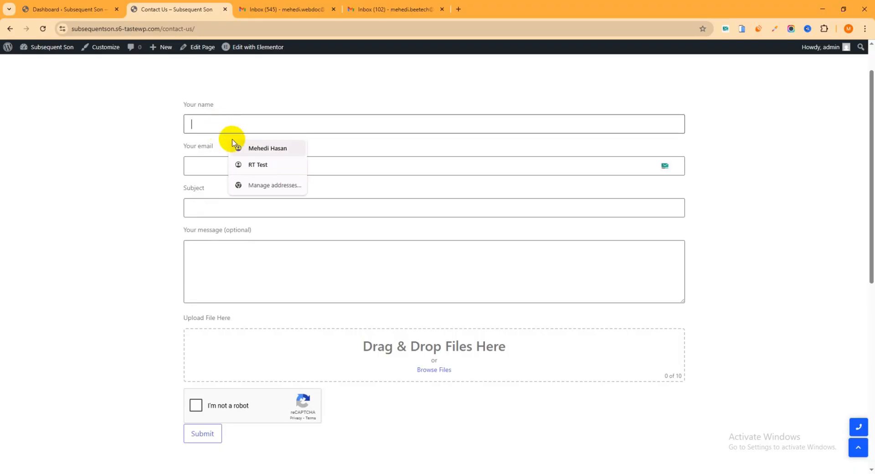
left_click(254, 150)
left_click(223, 168)
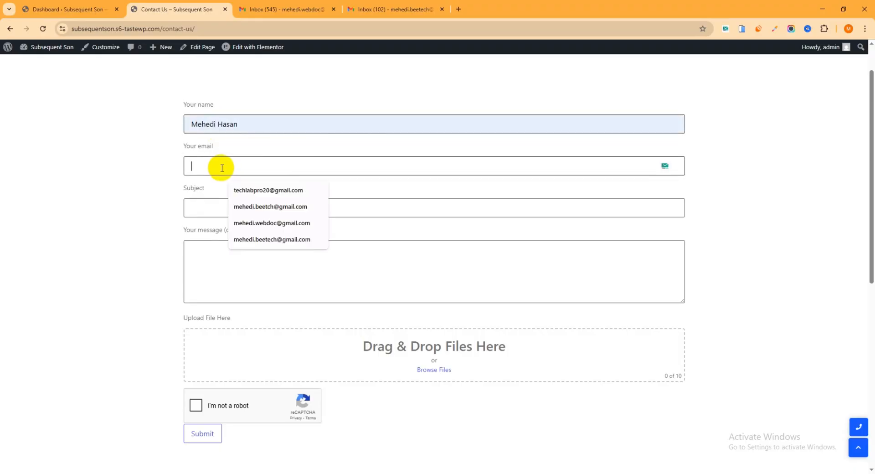
left_click(272, 239)
left_click_drag(299, 166, 195, 160)
left_click(293, 165)
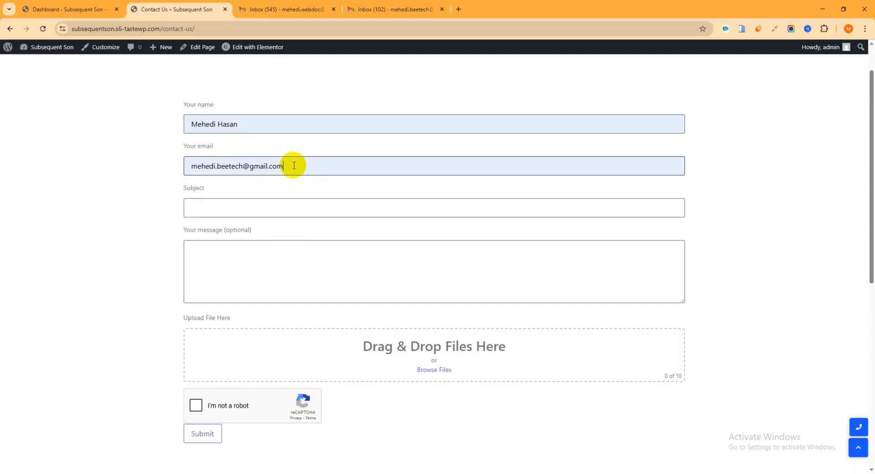
left_click_drag(300, 164, 274, 164)
left_click(202, 165)
- Enter "I want to purchase your service" as both the subject and the message of the contact form
left_click(215, 208)
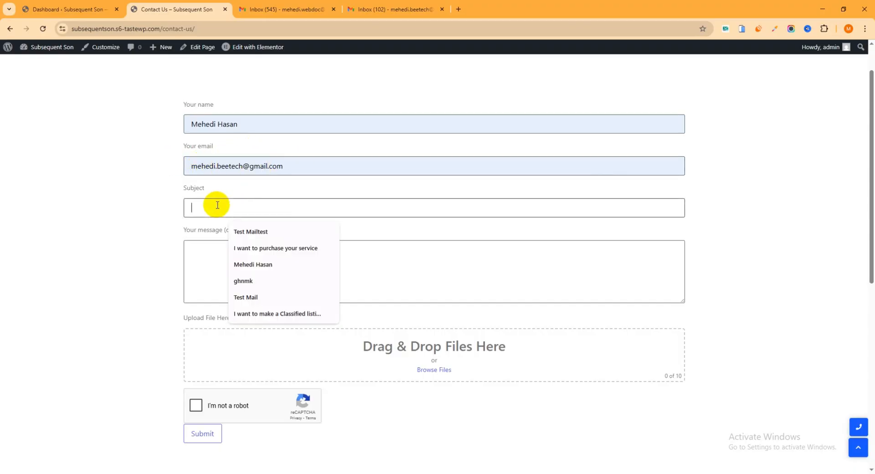
left_click(279, 248)
left_click_drag(297, 208, 123, 209)
key("ctrl+c")
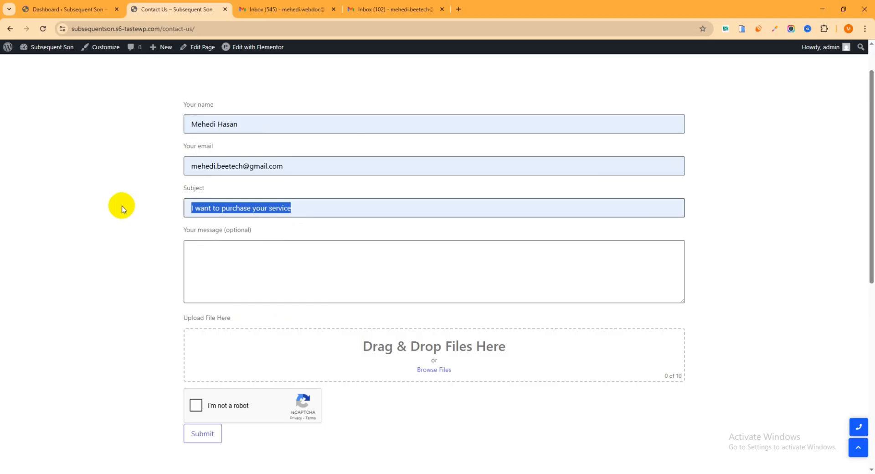
left_click(293, 268)
key("ctrl+v")
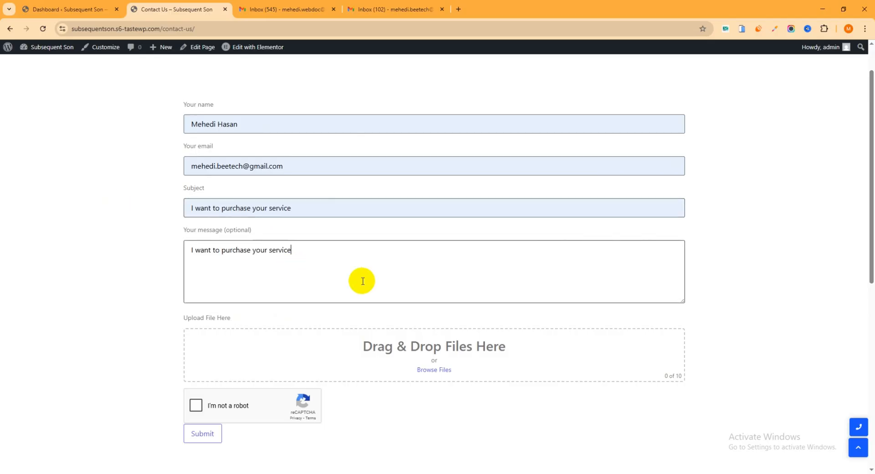
- Upload the Galaxy-Fold2 (3) PNG, "How to upload multiple files in contact form 7 (1).png" and the WP-Awards-2025 PDF, and complete the reCAPTCHA check
scroll(411, 297, "down", 2)
left_click(436, 279)
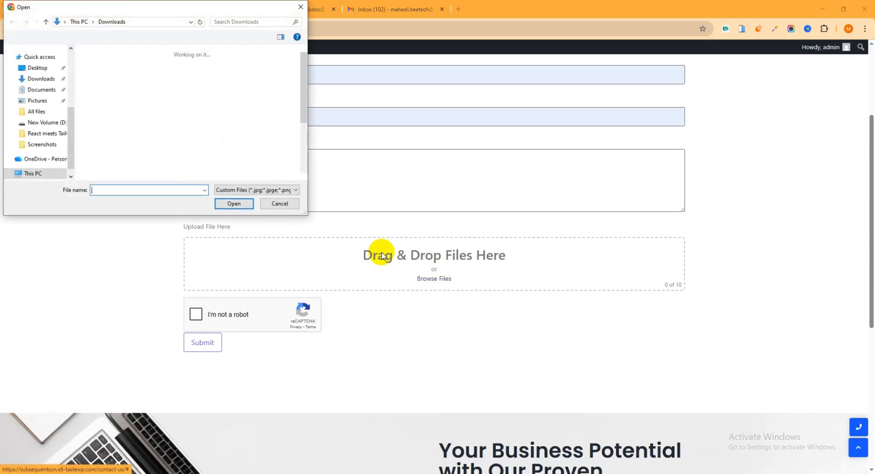
left_click(221, 90)
left_click(178, 98, "ctrl")
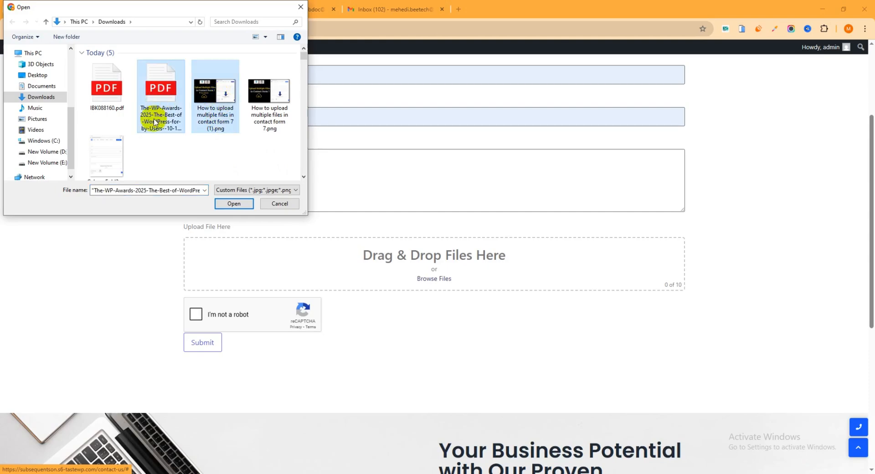
left_click(114, 159, "ctrl")
left_click(233, 203)
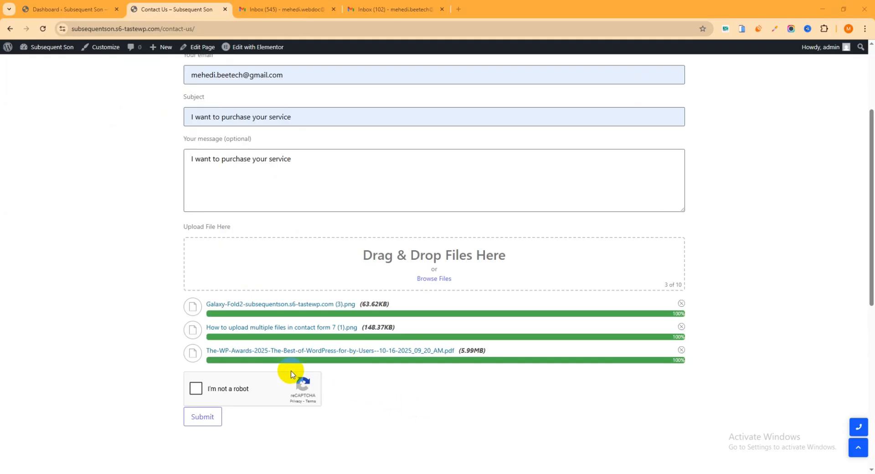
left_click(200, 389)
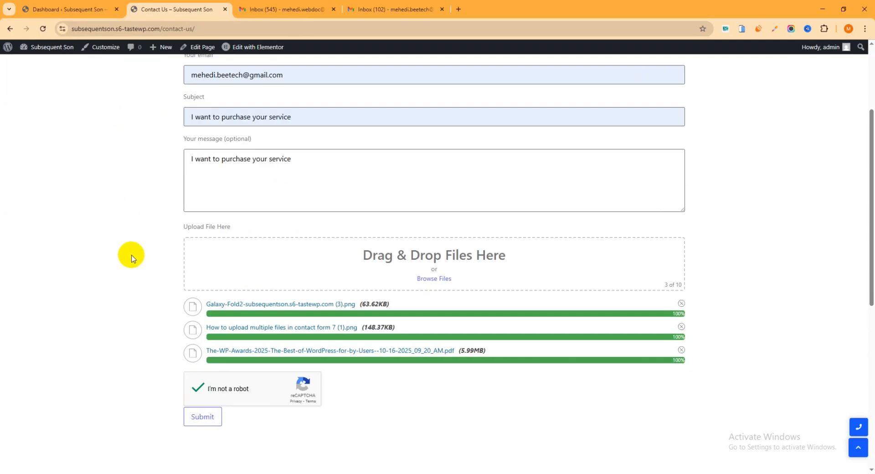
- Open Contact form 1 for editing in the WordPress dashboard
left_click(81, 9)
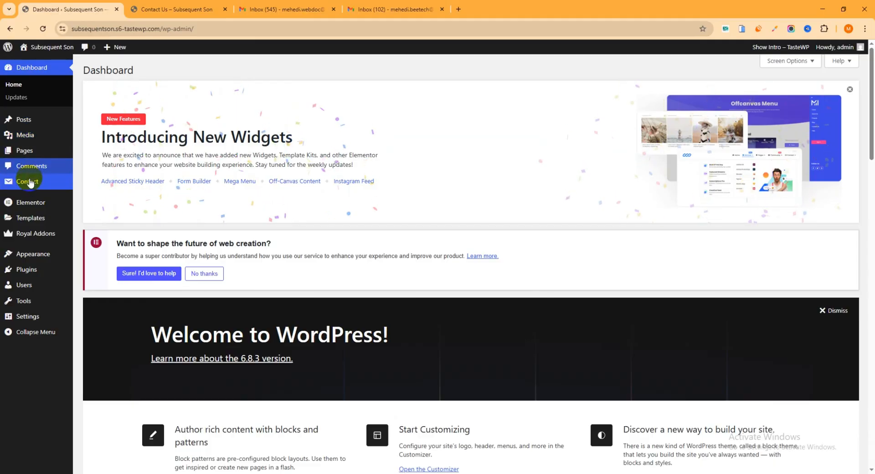
mouse_move(30, 182)
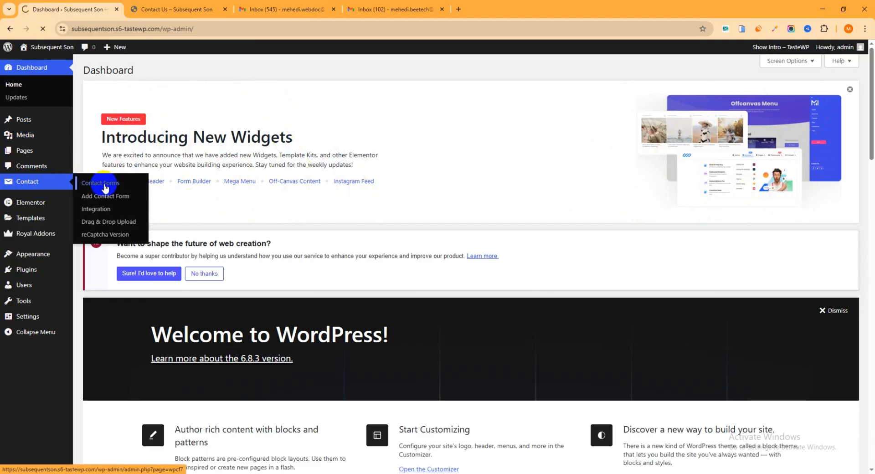
scroll(119, 392, "down", 4)
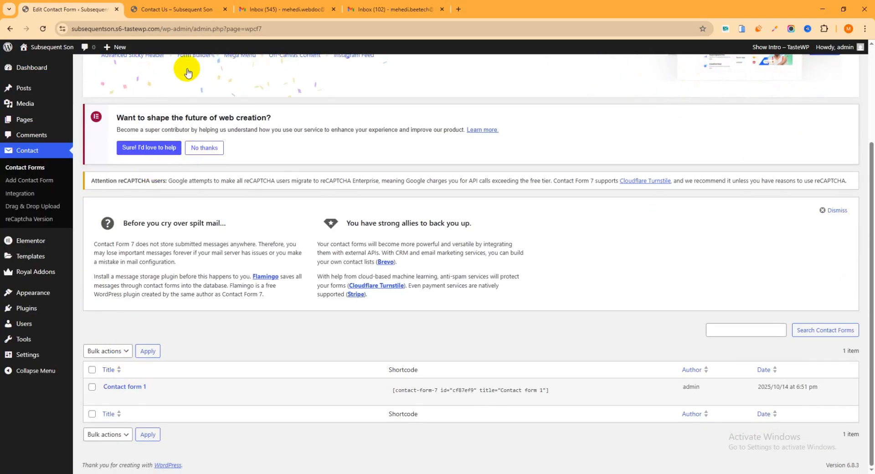
left_click(164, 6)
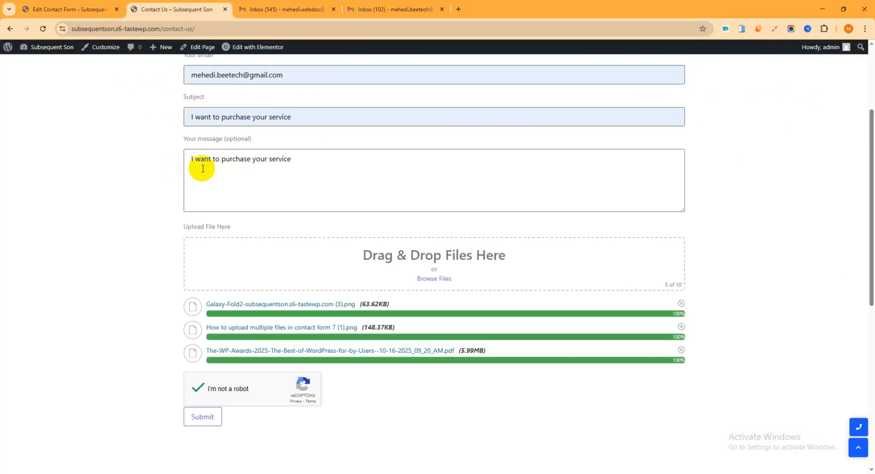
left_click(73, 9)
left_click(108, 398)
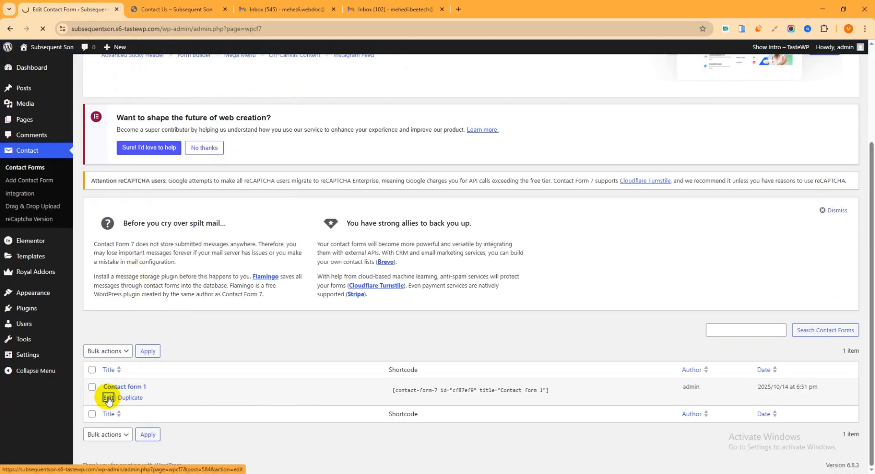
- Examine Contact form 1's mail settings, especially the recipient address in the To field
scroll(231, 271, "down", 6)
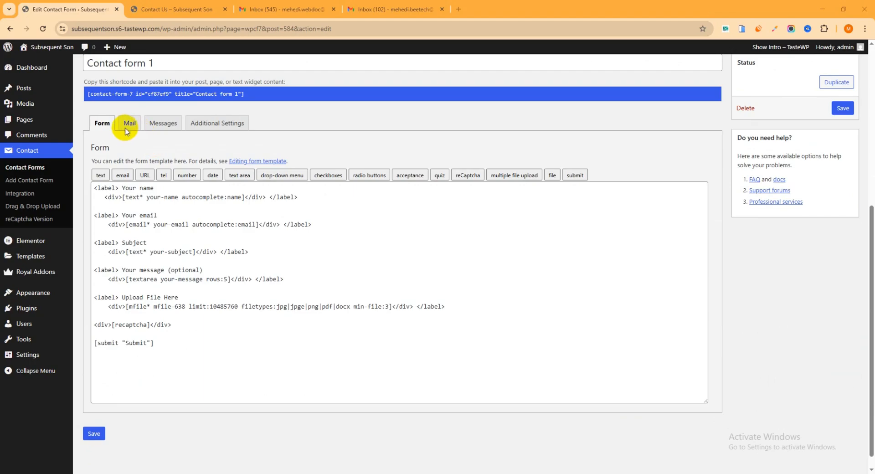
left_click(129, 122)
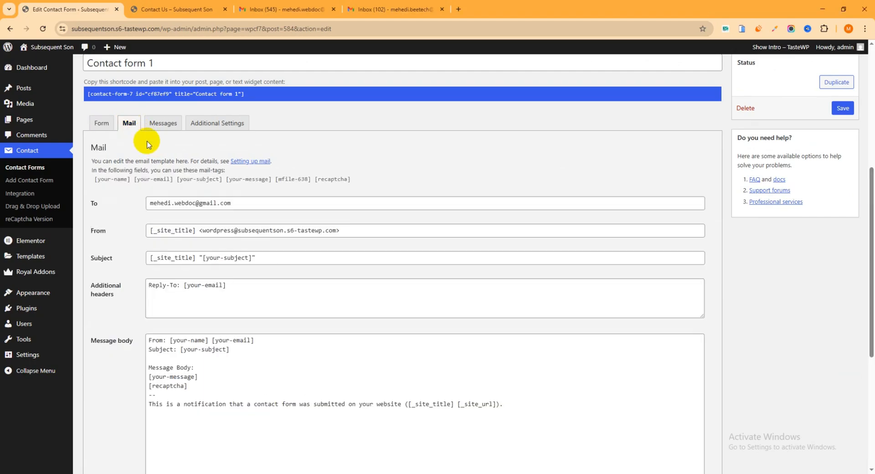
scroll(165, 155, "down", 1)
left_click_drag(240, 158, 140, 158)
left_click(140, 159)
left_click_drag(215, 157, 165, 157)
- Submit the completed contact form and open its notification email in the recipient's Gmail inbox
left_click(170, 9)
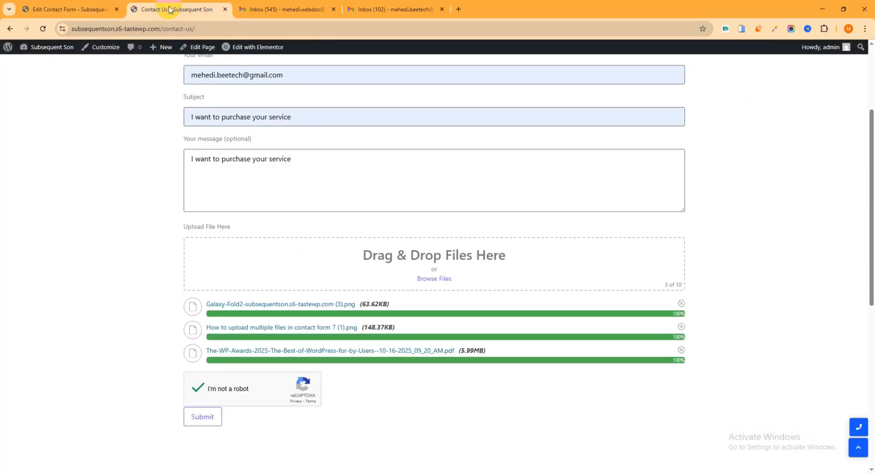
scroll(288, 182, "down", 2)
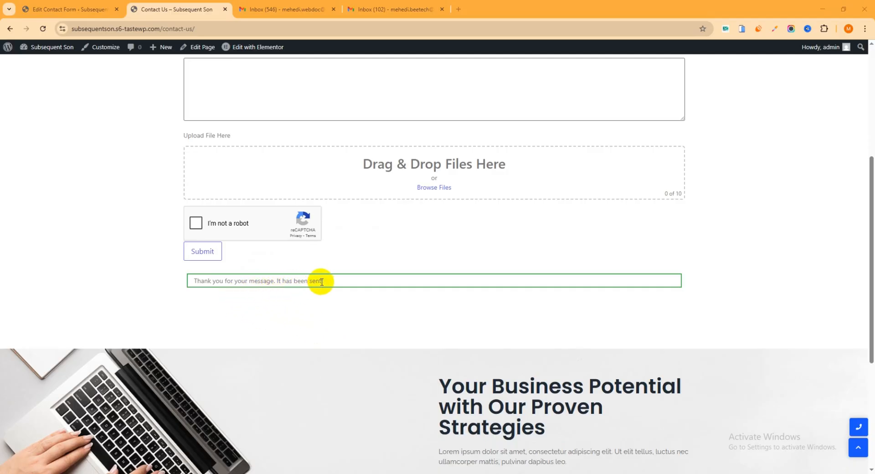
left_click(282, 11)
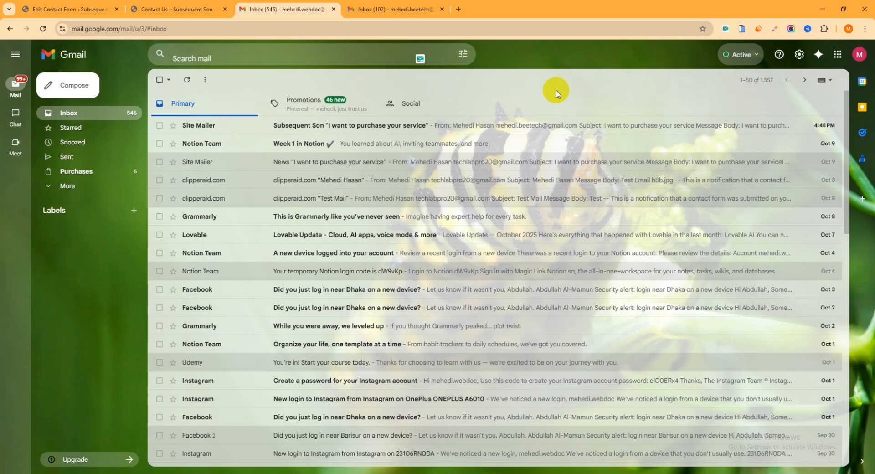
left_click(359, 129)
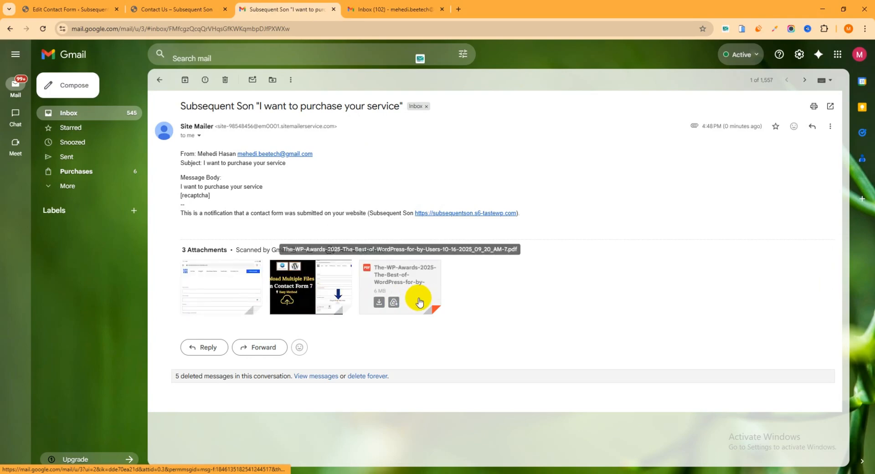
- Compare the submitted contact form with the received notification email and its attachments
left_click(162, 11)
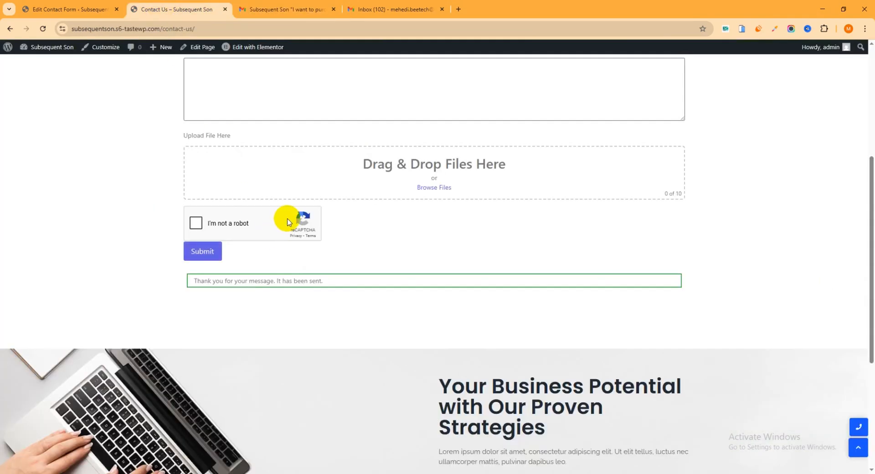
left_click(248, 9)
mouse_move(363, 276)
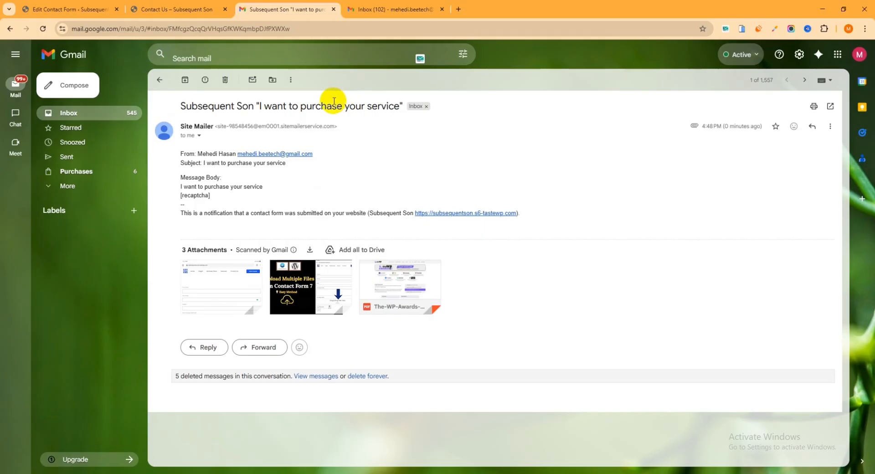
- Check the submitter's Gmail inbox for a reply to the contact form submission
left_click(384, 10)
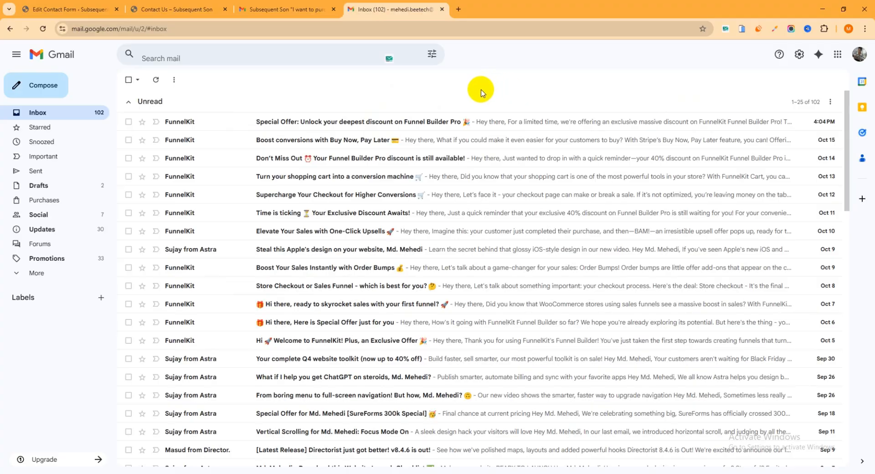
left_click(195, 10)
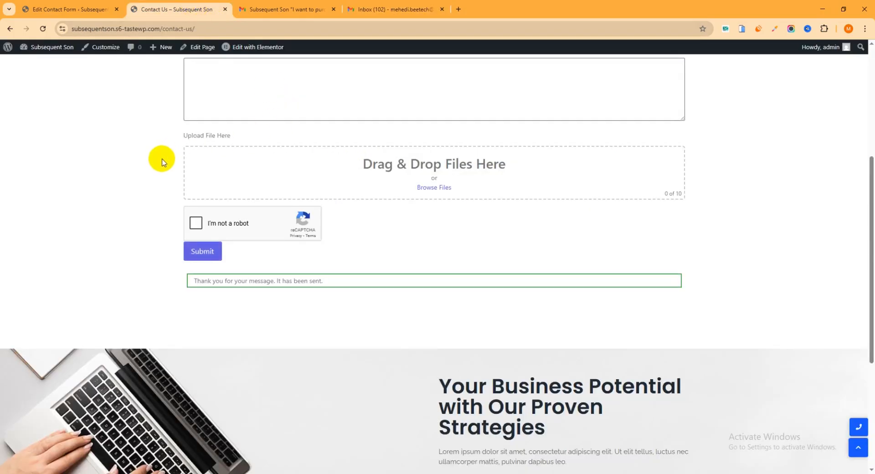
left_click(410, 10)
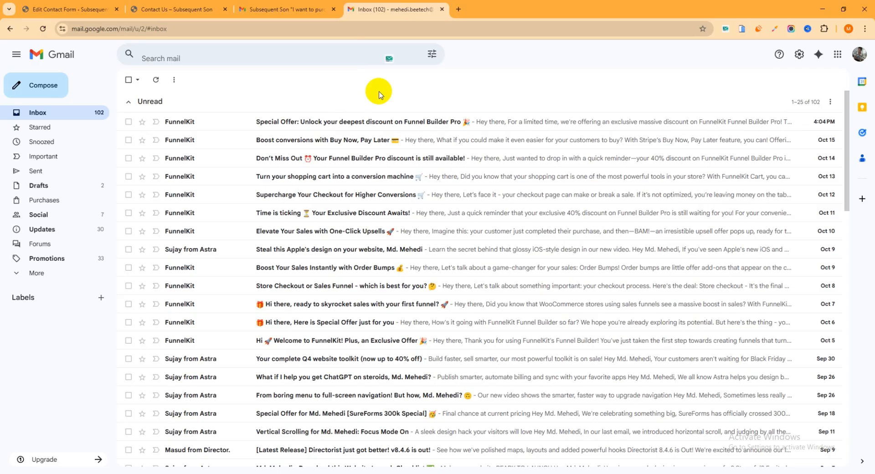
- Return to Contact form 1's mail settings and enable the additional Mail (2) autoresponder template
left_click(34, 9)
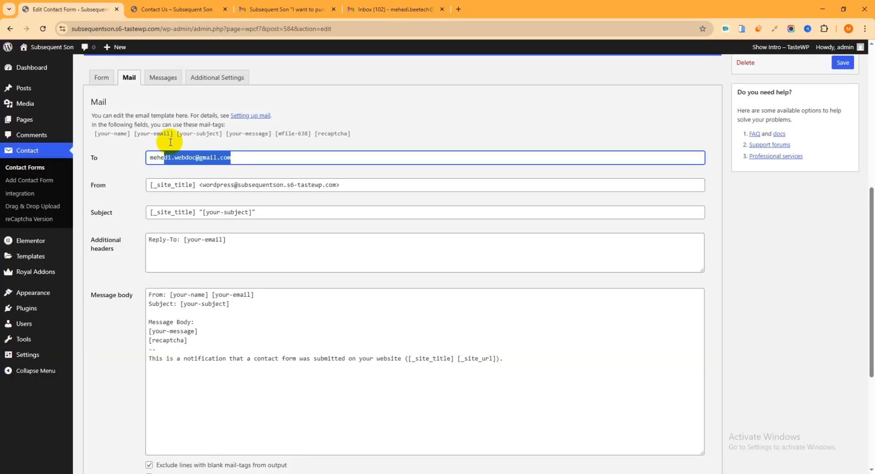
left_click(123, 154)
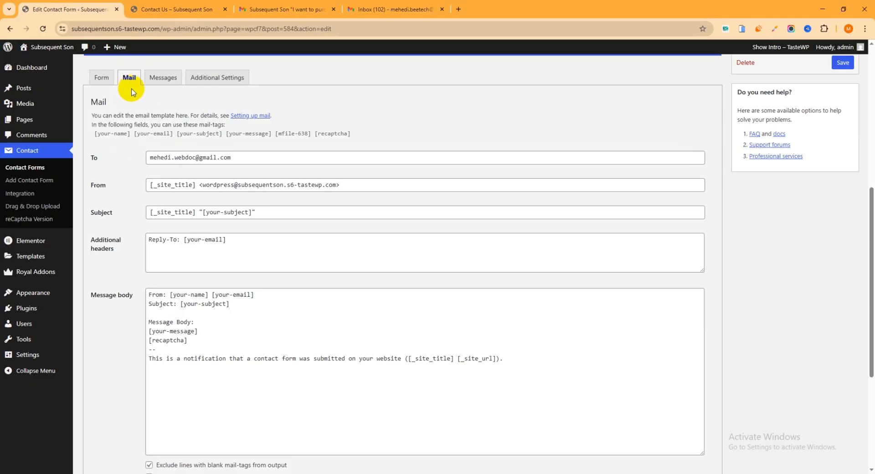
scroll(246, 164, "down", 5)
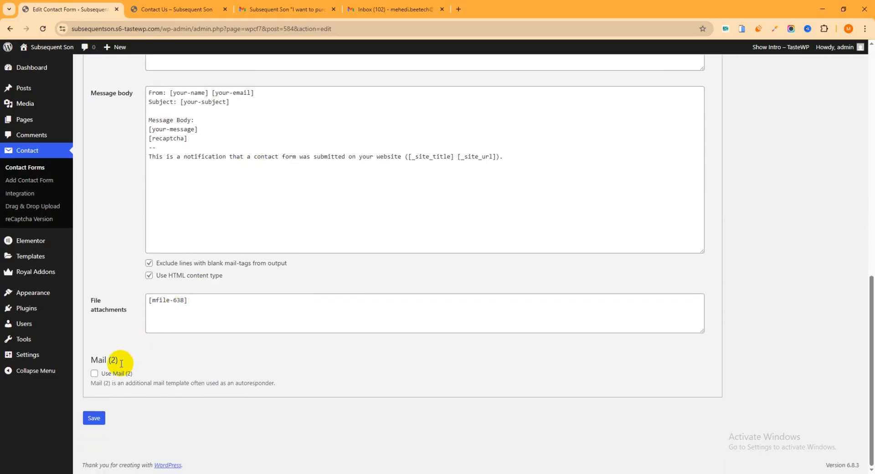
left_click(95, 373)
scroll(344, 245, "down", 4)
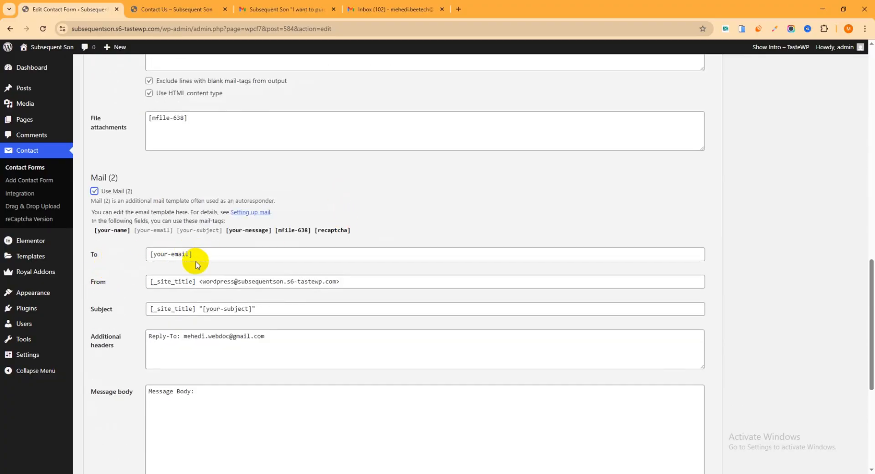
- Replace the mail-tag in the Mail (2) To field with a copied [your-name] tag
left_click_drag(199, 258, 141, 260)
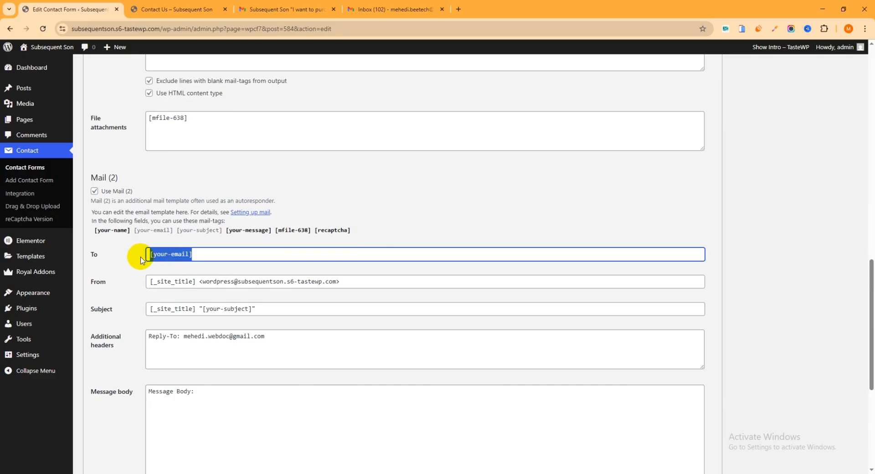
scroll(221, 193, "up", 6)
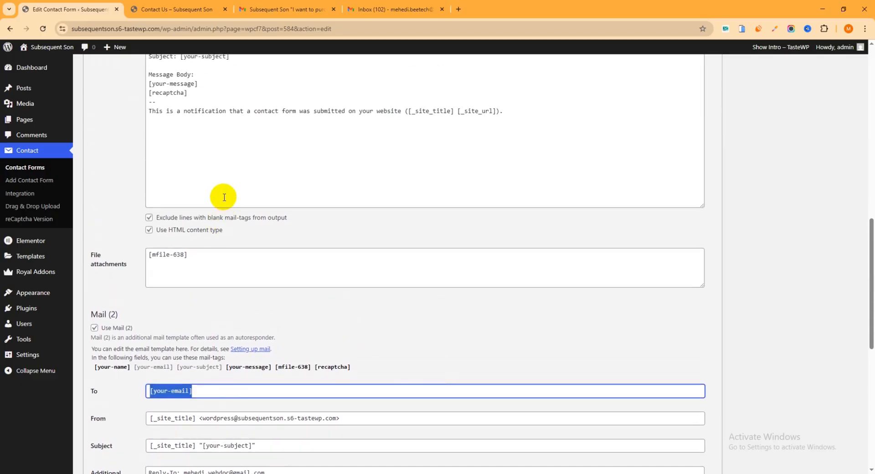
scroll(225, 197, "up", 2)
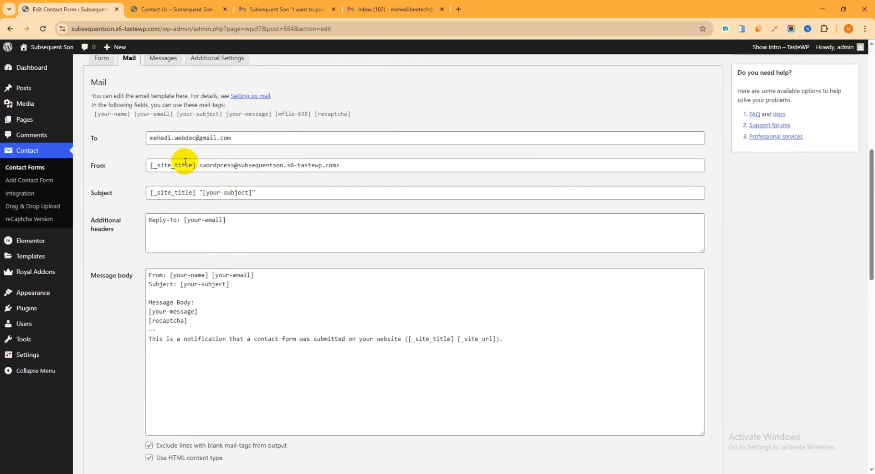
scroll(235, 164, "down", 1)
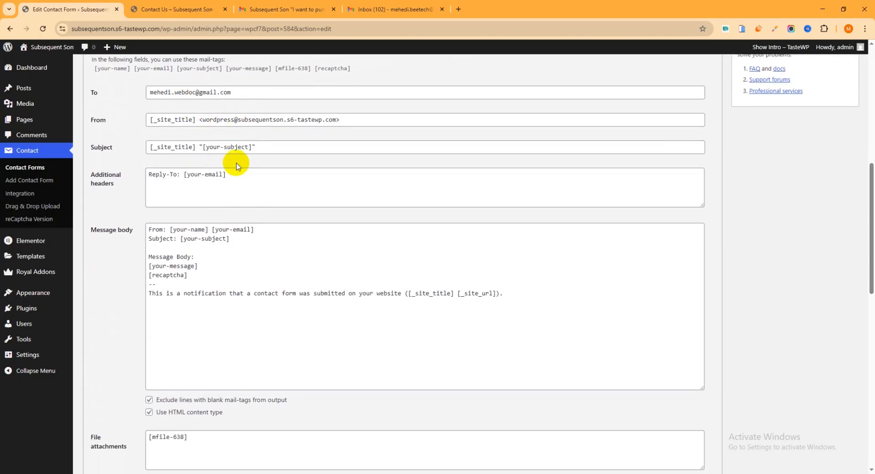
scroll(180, 155, "up", 2)
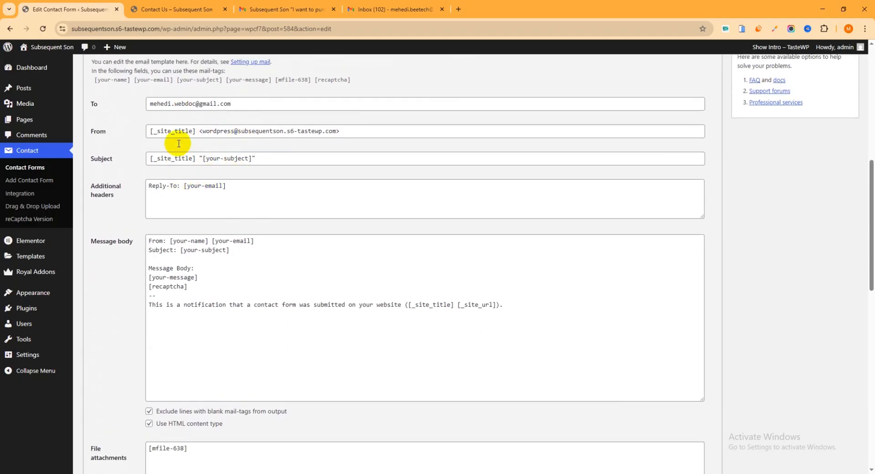
left_click_drag(88, 163, 131, 166)
key("ctrl+c")
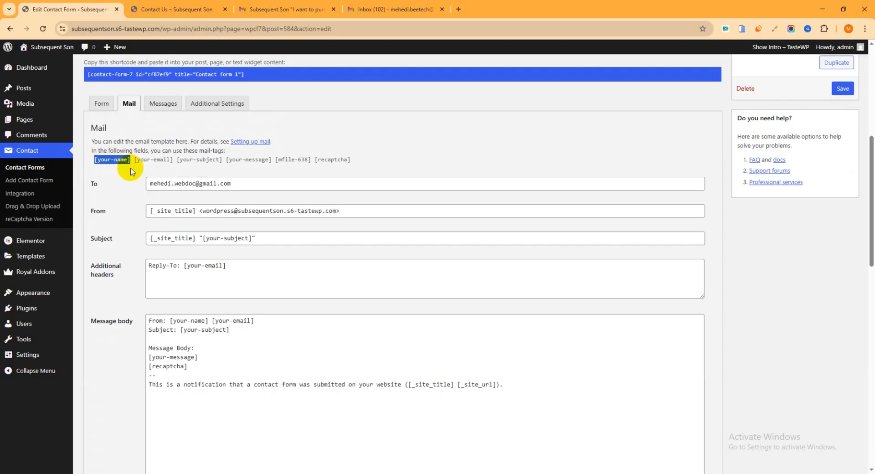
scroll(273, 269, "down", 10)
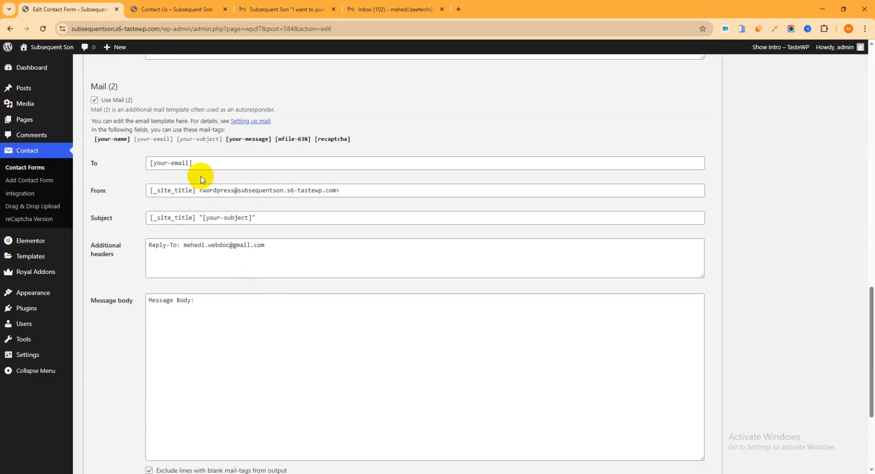
left_click_drag(201, 163, 129, 166)
key("ctrl+v")
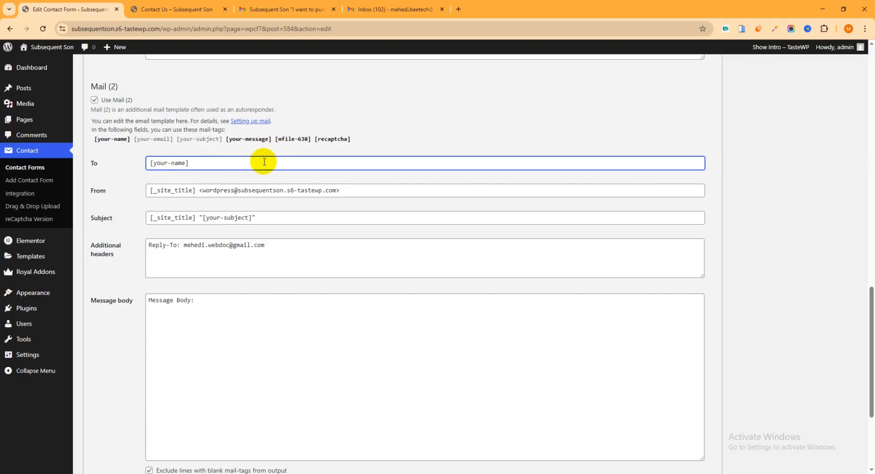
- Set the Mail (2) To field to the [your-email] mail-tag copied from the main mail template's tag list
scroll(221, 169, "up", 7)
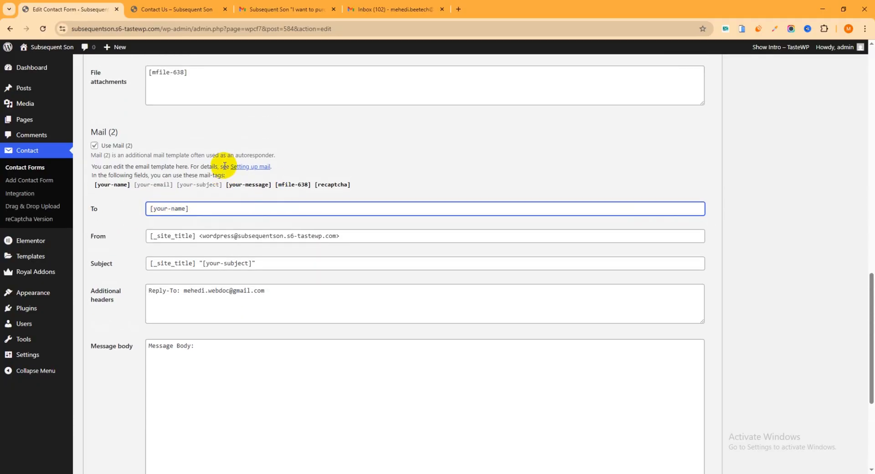
scroll(225, 169, "up", 4)
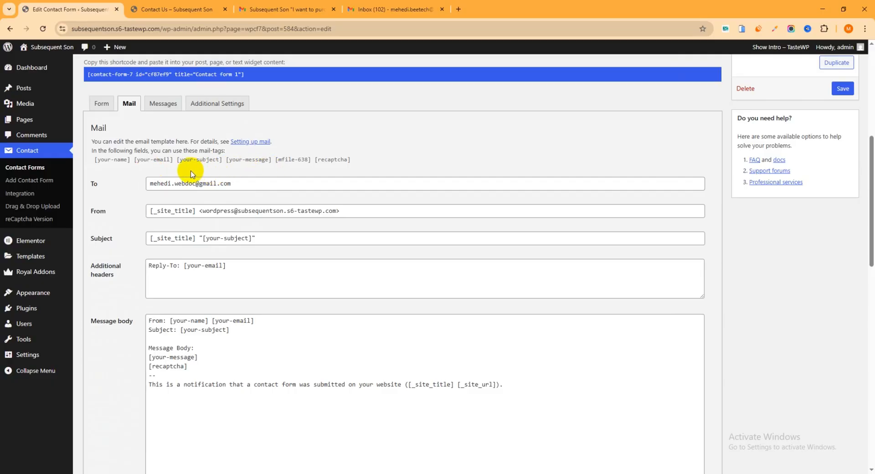
left_click(165, 163)
left_click(136, 171)
key("ctrl+c")
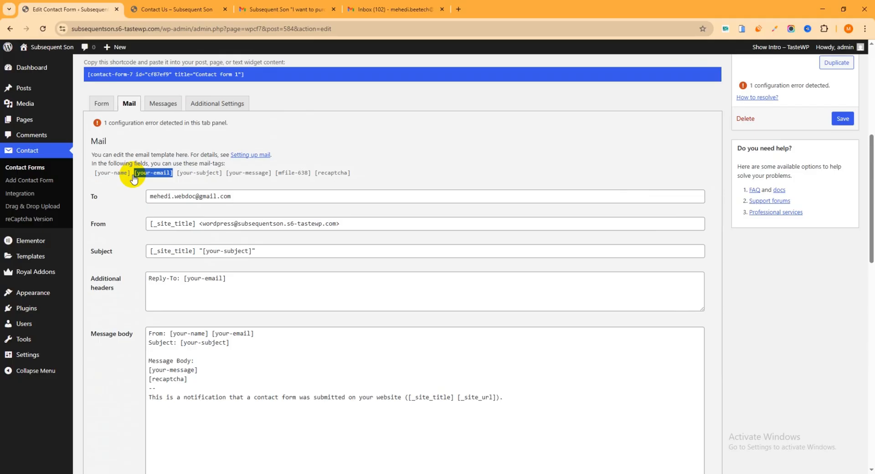
scroll(231, 228, "down", 12)
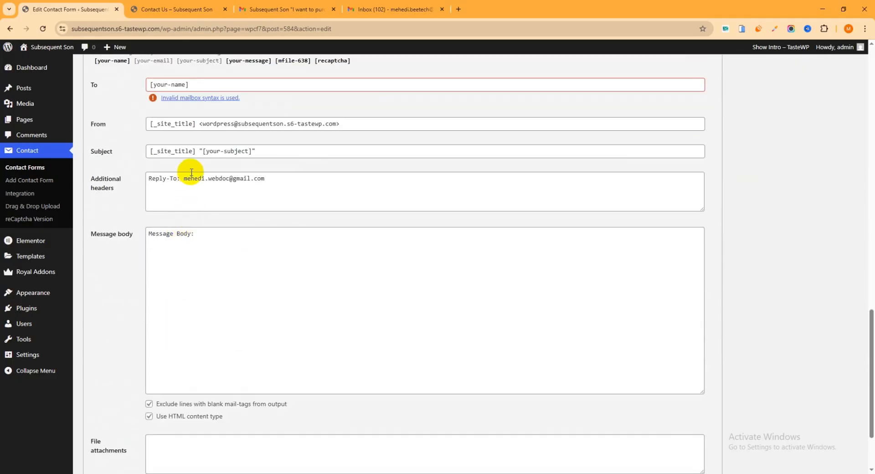
scroll(191, 173, "up", 2)
left_click_drag(207, 175, 63, 181)
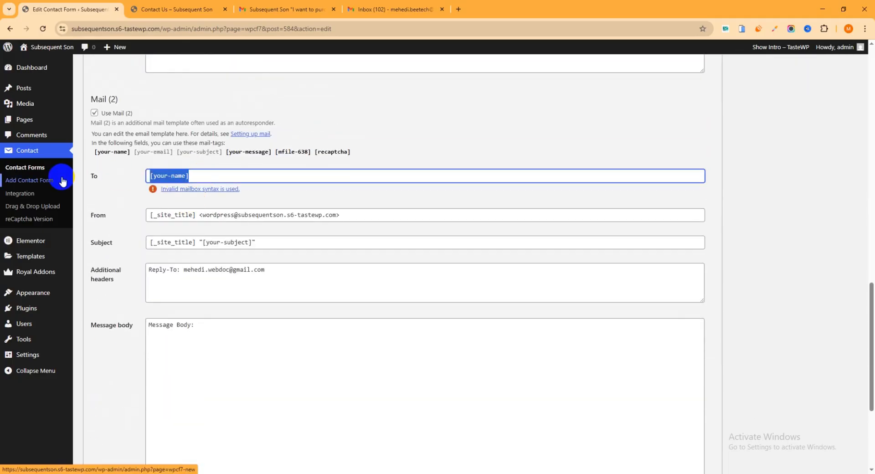
key("ctrl+v")
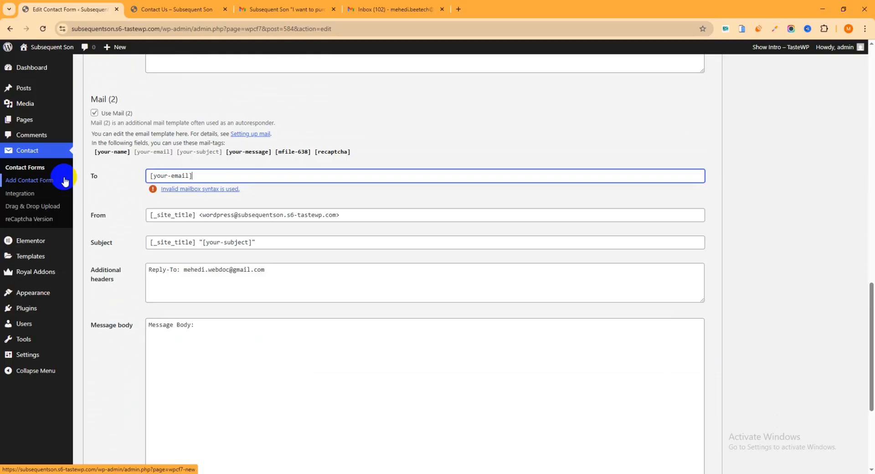
left_click(105, 197)
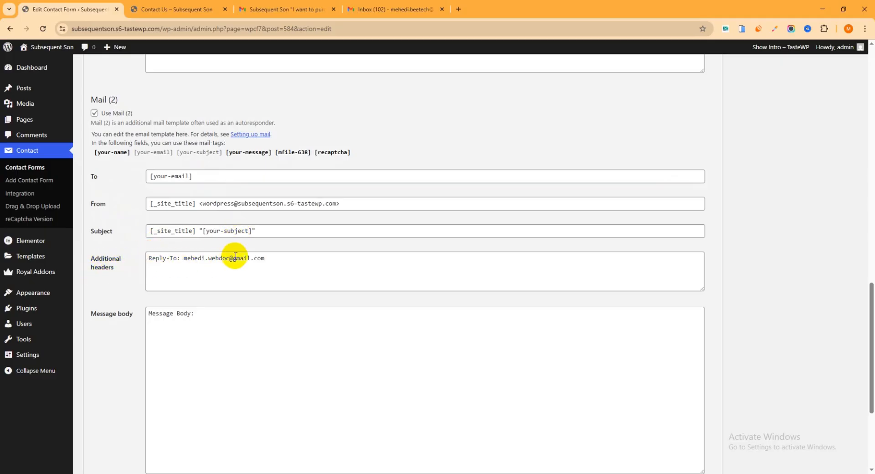
- Add the greeting "Hi, [your-name]" to the Mail (2) message body below the "Message Body:" line
scroll(245, 251, "down", 1)
scroll(222, 265, "down", 1)
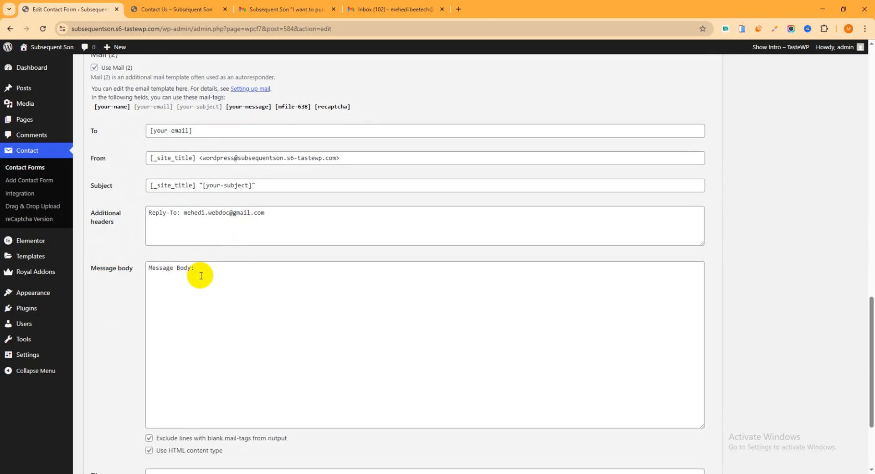
scroll(201, 275, "up", 3)
scroll(223, 269, "up", 6)
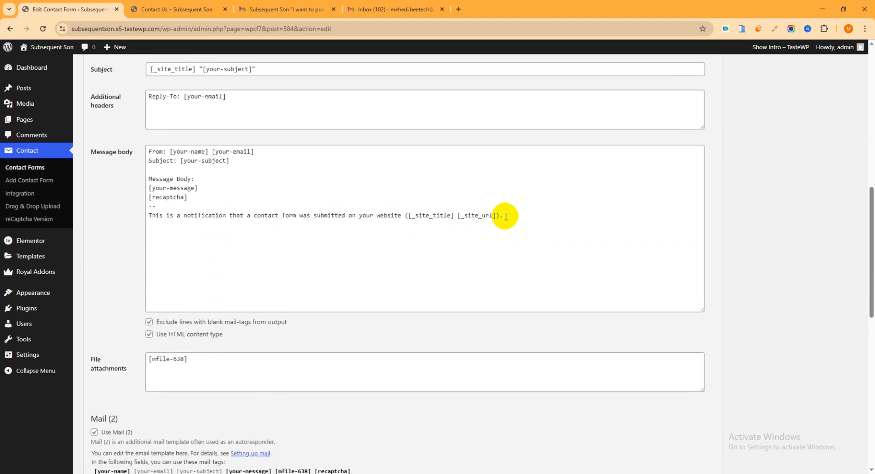
scroll(203, 194, "down", 8)
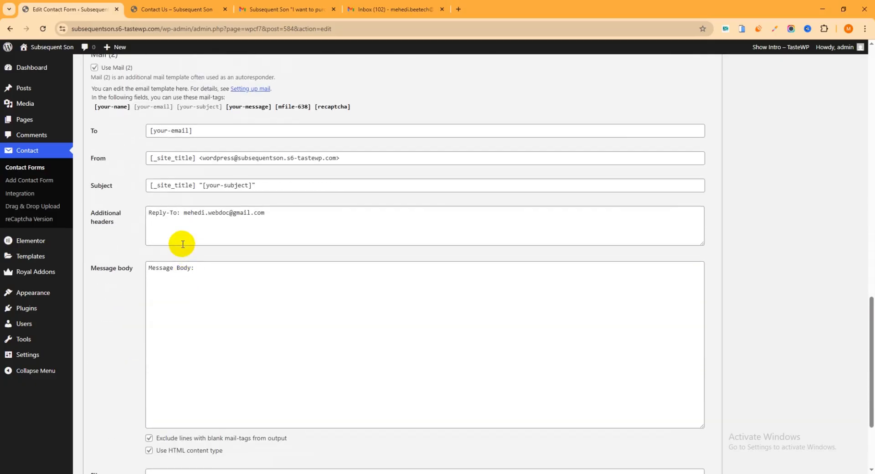
left_click(184, 279)
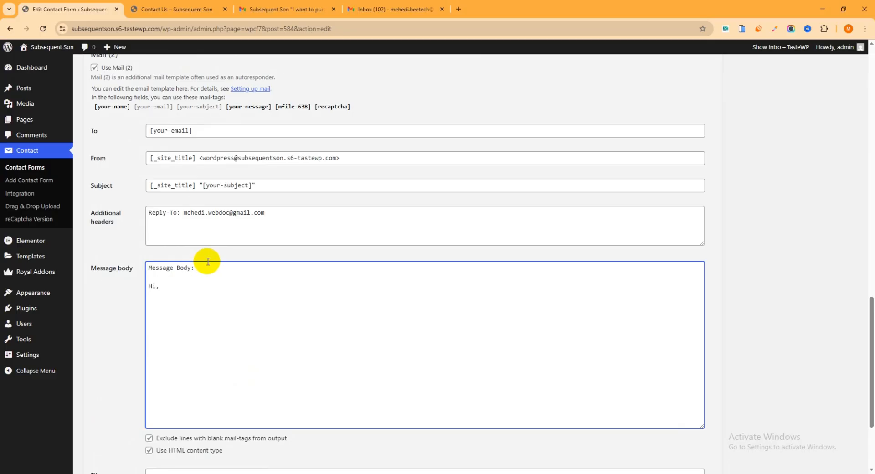
scroll(120, 142, "up", 1)
left_click_drag(133, 157, 104, 155)
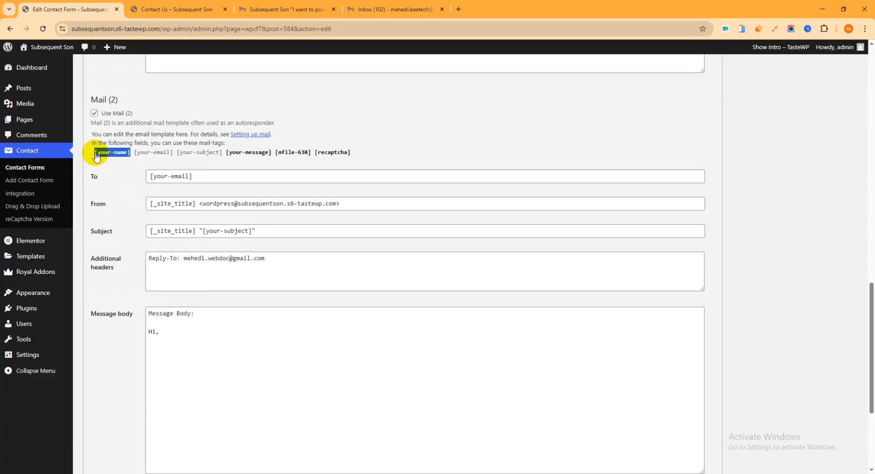
left_click(180, 328)
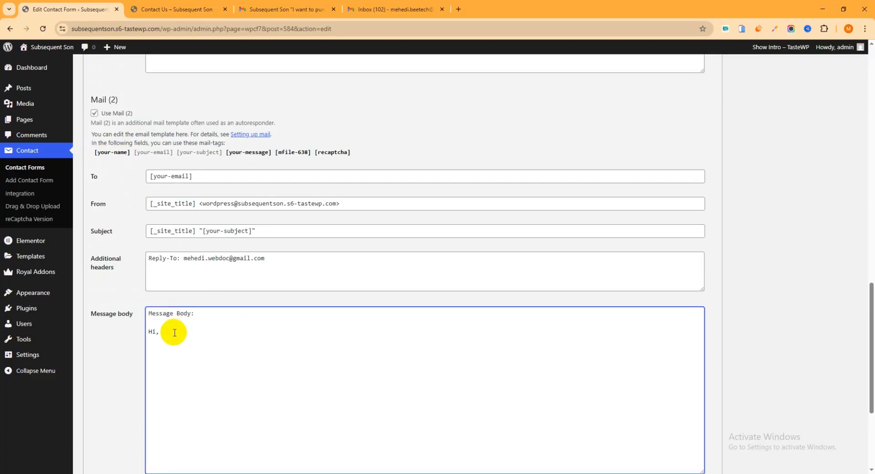
type("[your-name]")
- Add "We have received your message." below the greeting in the Mail (2) message body, followed by the [your-message] tag
scroll(275, 270, "up", 6)
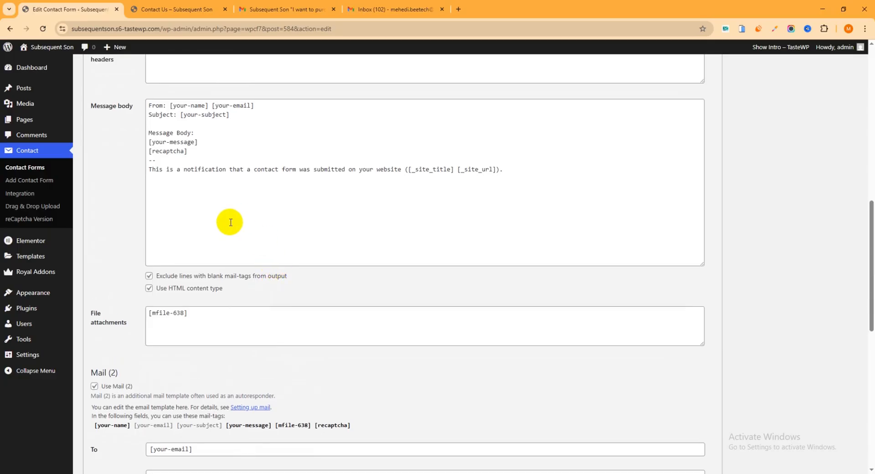
scroll(224, 413, "down", 2)
scroll(224, 413, "down", 3)
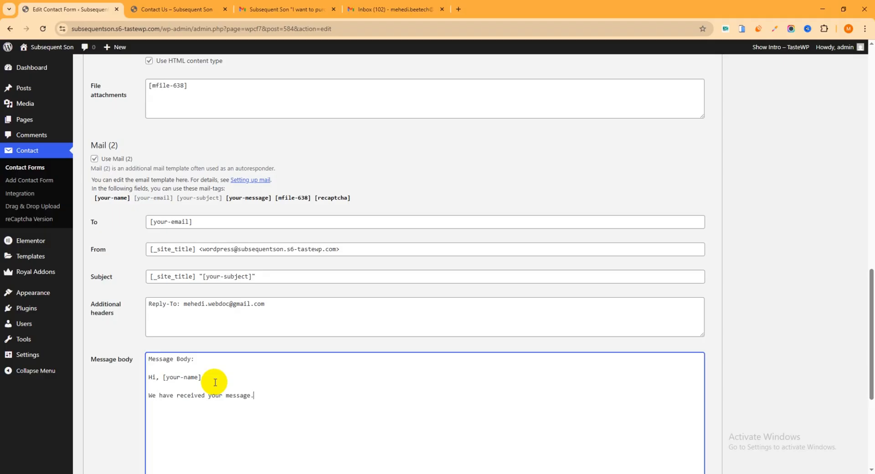
left_click(274, 202)
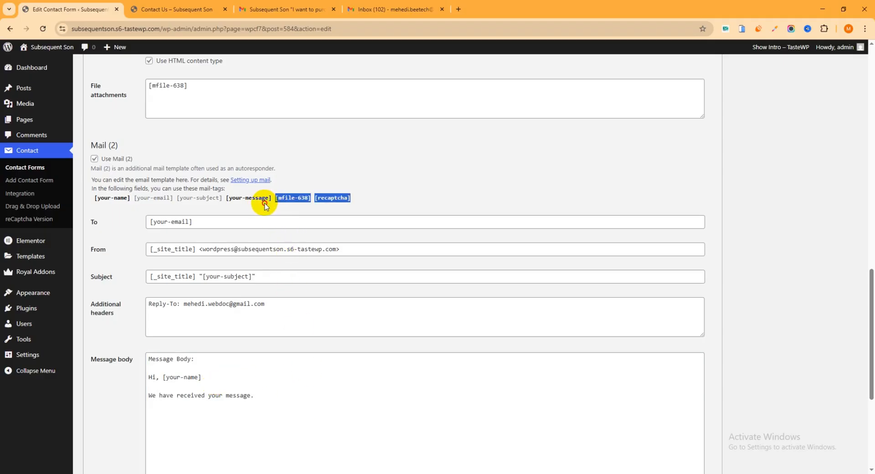
left_click(237, 200)
key("ctrl+c")
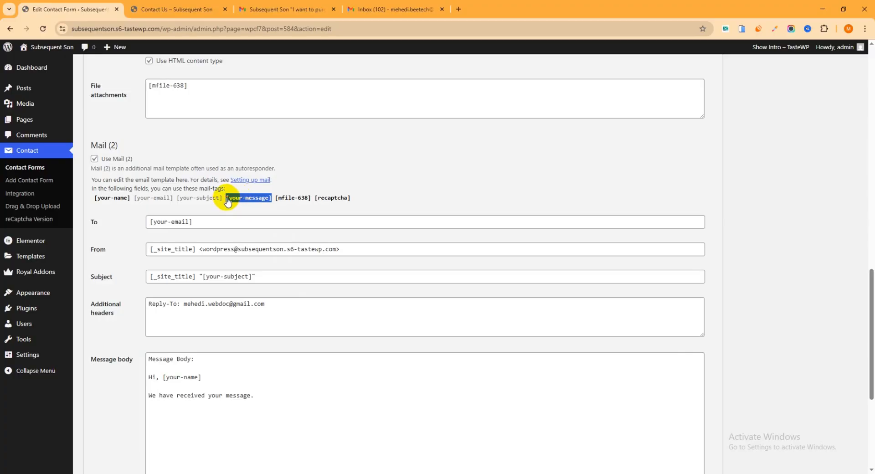
left_click(206, 381)
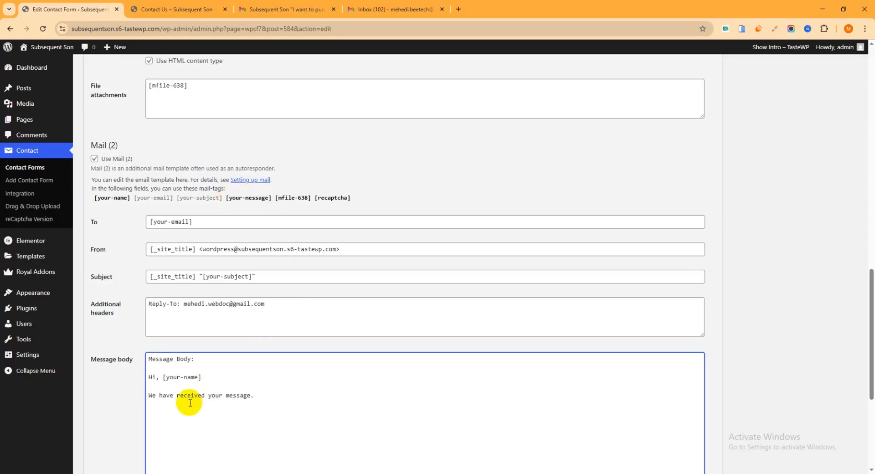
left_click(256, 403)
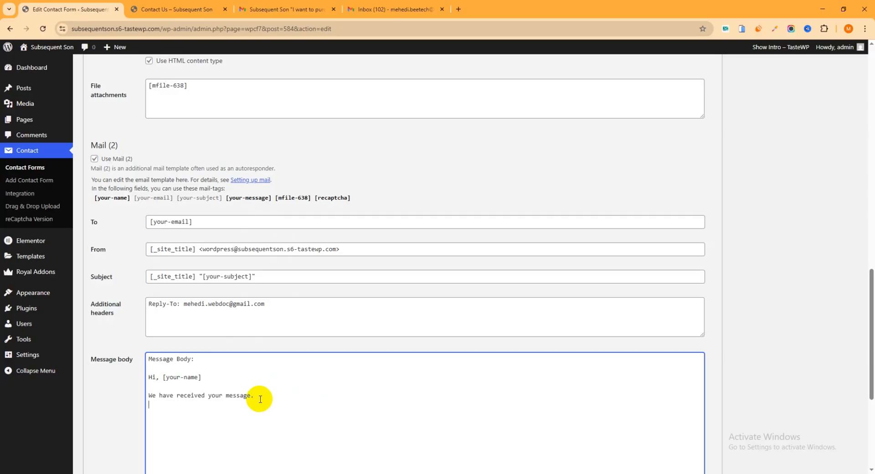
key("ctrl+v")
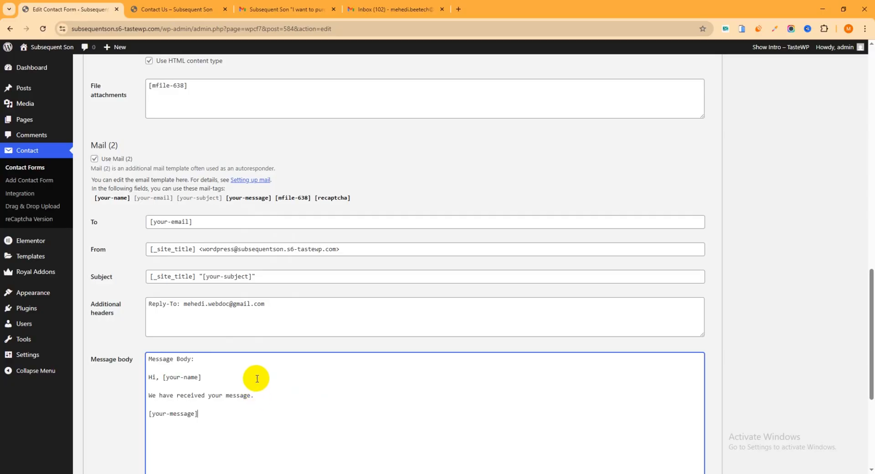
left_click_drag(88, 198, 123, 203)
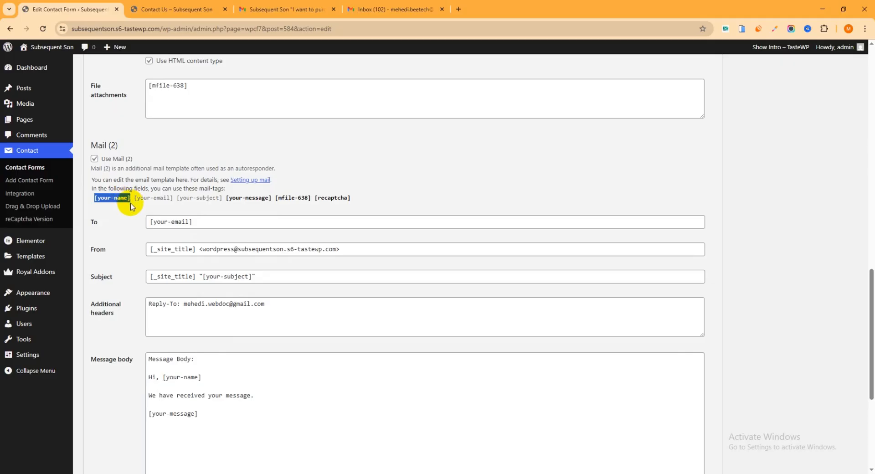
scroll(196, 279, "down", 2)
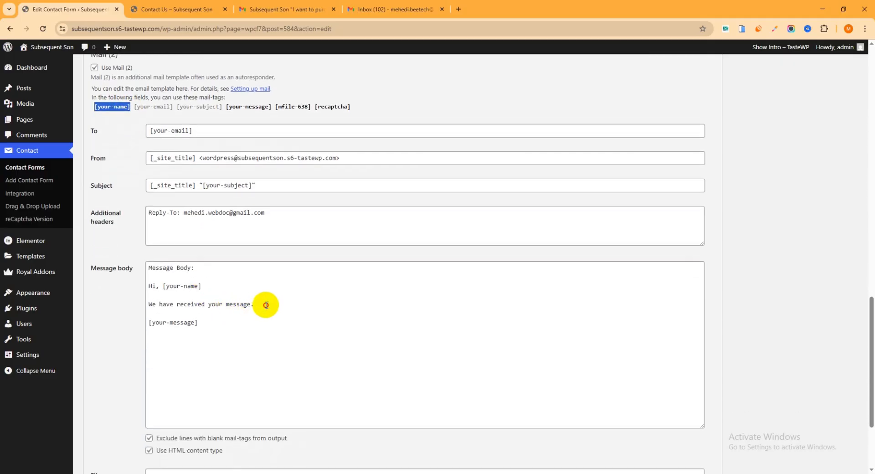
left_click(267, 305)
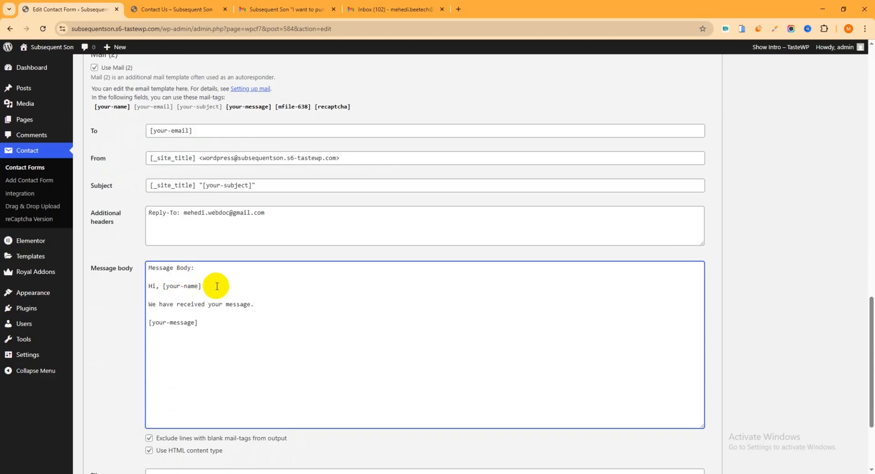
- Copy the [mfile-638] tag from the main mail's file attachments into the Mail (2) file attachments, and save the contact form
scroll(237, 297, "down", 2)
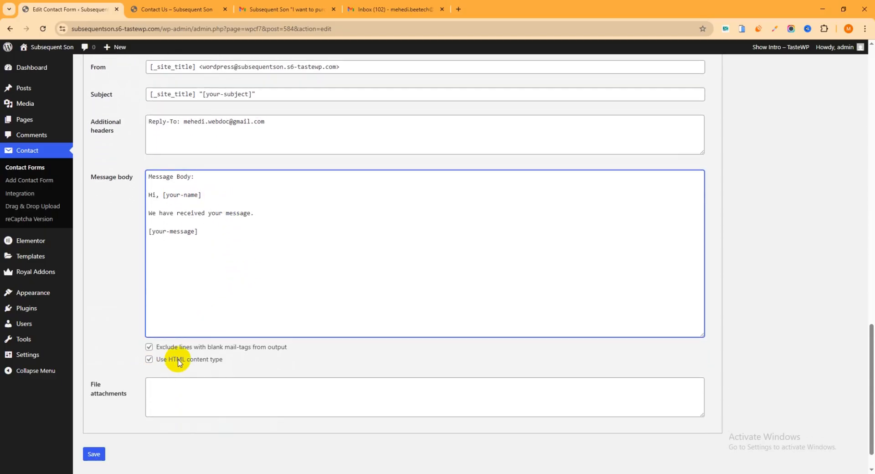
scroll(254, 336, "up", 6)
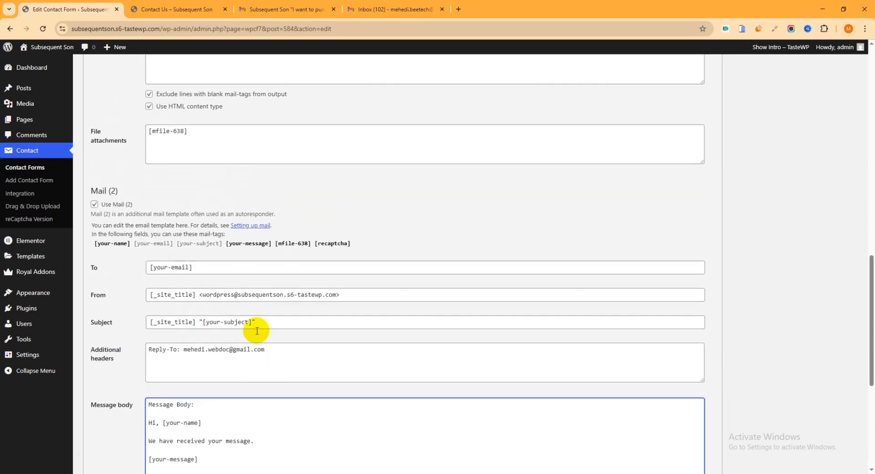
left_click_drag(206, 177, 145, 177)
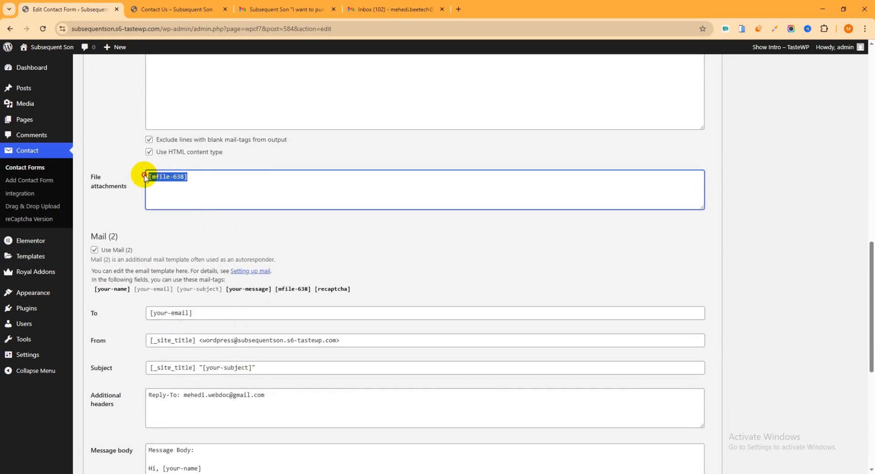
scroll(231, 234, "down", 7)
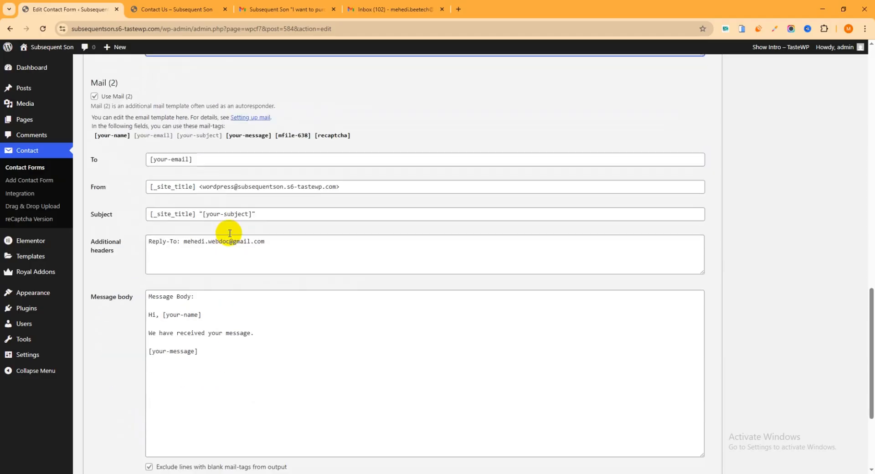
left_click(173, 364)
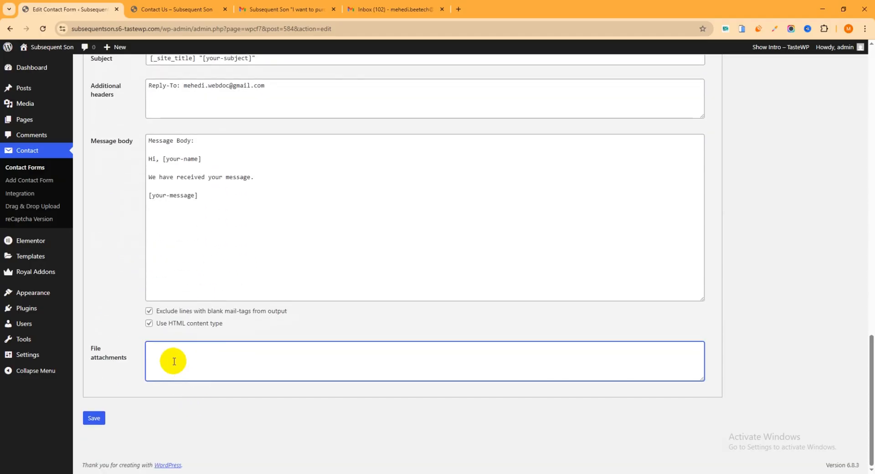
left_click(101, 418)
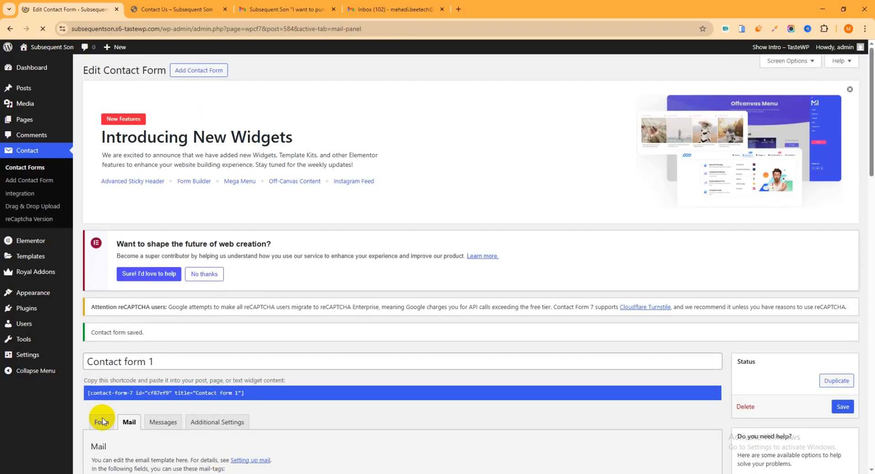
- Reload the Contact Us page and return the site owner's Gmail to its inbox, ready for a new test submission
left_click(178, 10)
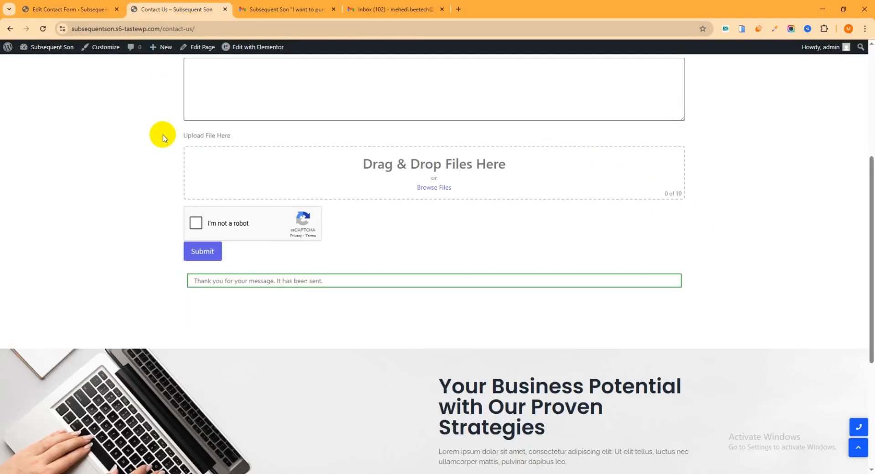
scroll(163, 135, "up", 4)
left_click(43, 30)
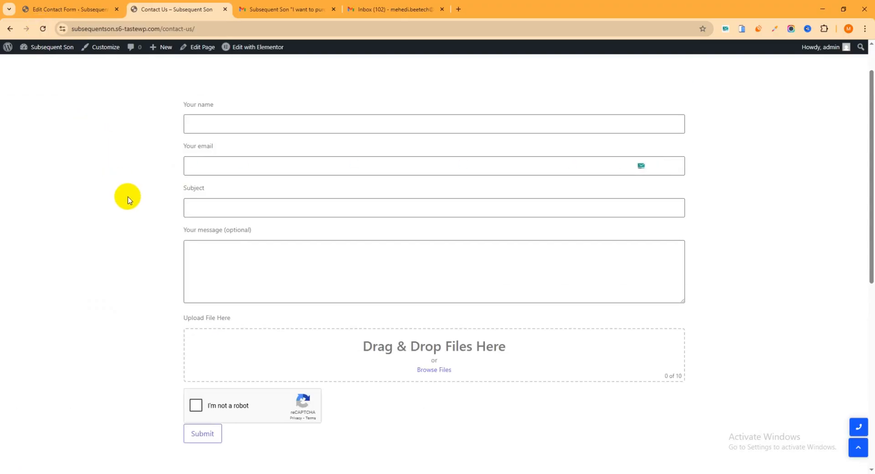
left_click(289, 9)
left_click(117, 113)
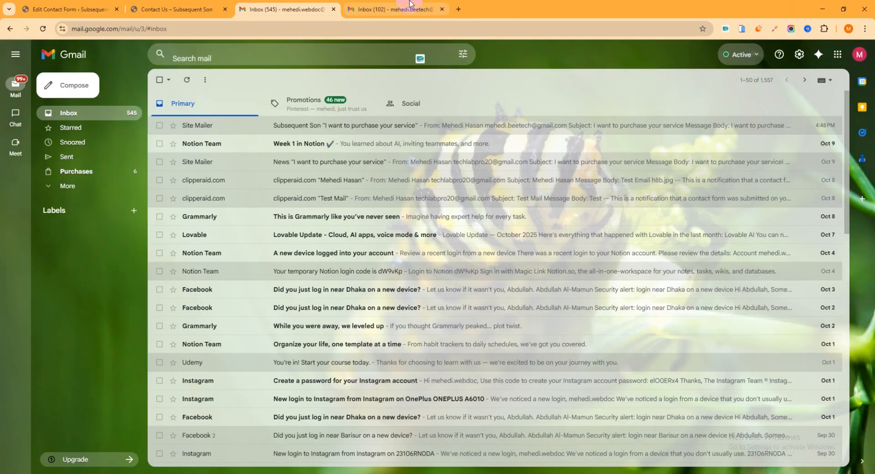
left_click(392, 9)
left_click(177, 9)
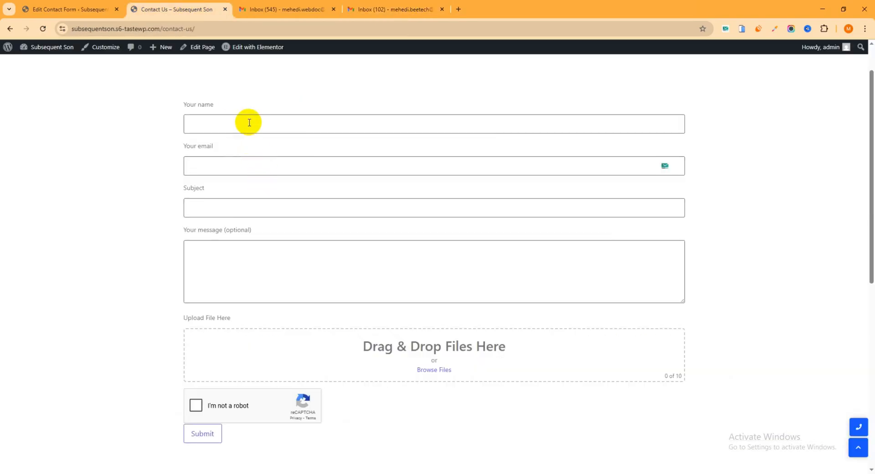
- Fill in the sender's name and e-mail on the contact form, and enter "I want to purchase your service" as both subject and message
left_click(248, 122)
left_click(264, 147)
left_click(244, 167)
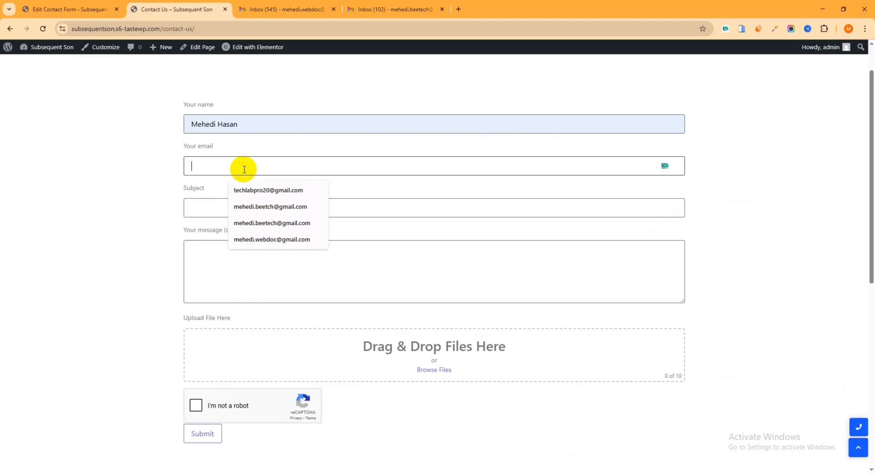
left_click(272, 223)
left_click(218, 209)
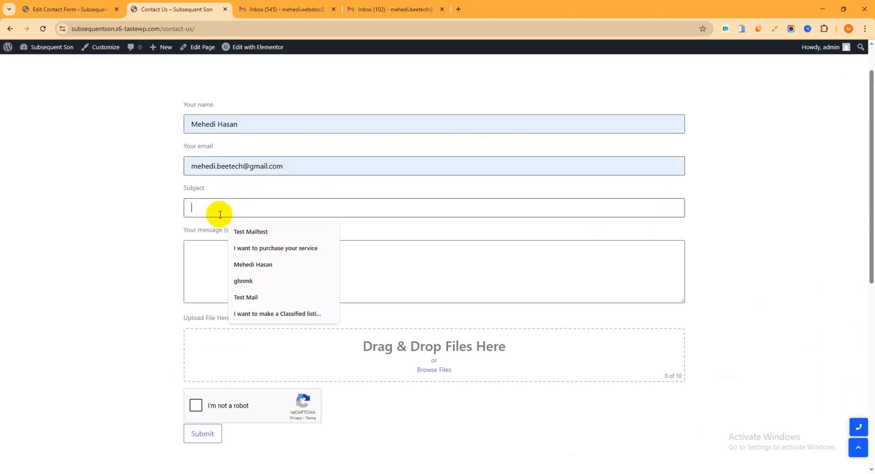
left_click(269, 248)
left_click_drag(308, 209, 151, 208)
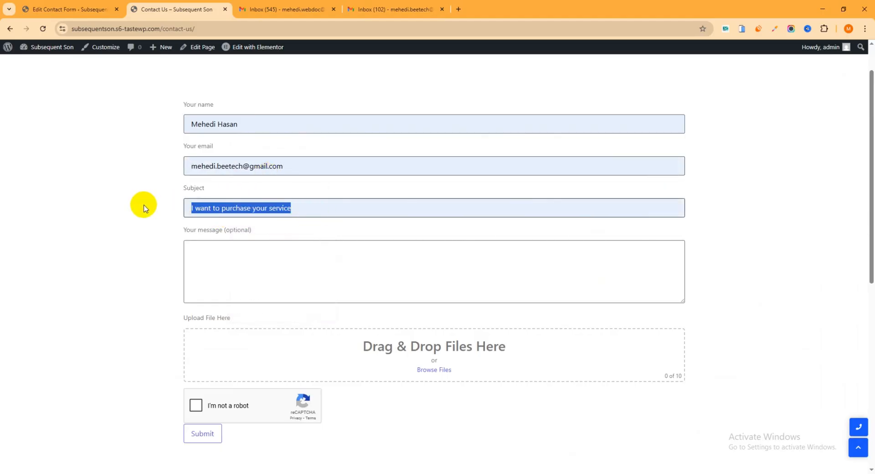
left_click(247, 266)
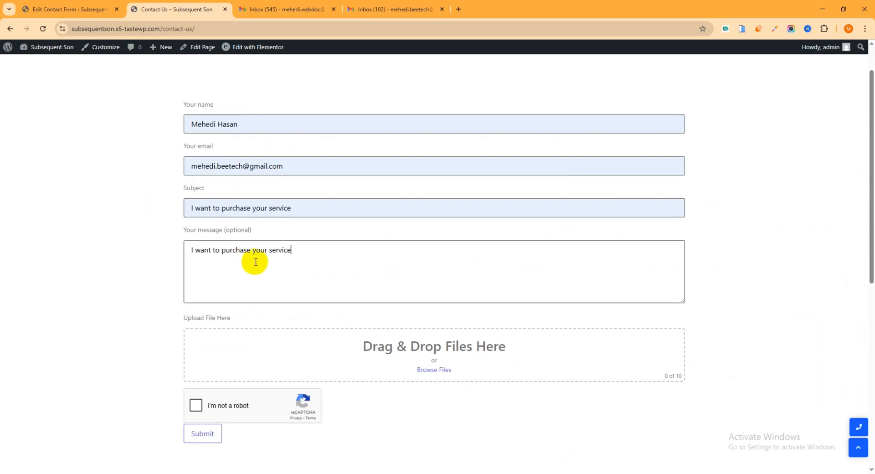
- Attach the Galaxy-Fold2 (3) PNG, "How to upload multiple files in contact form 7 (1).png" and the WP-Awards-2025 PDF to the form and submit it
scroll(274, 283, "down", 1)
left_click(434, 326)
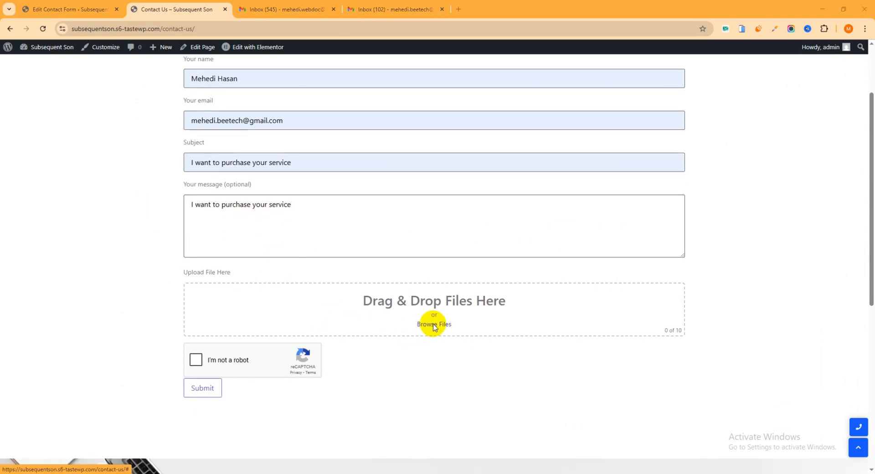
left_click(220, 112)
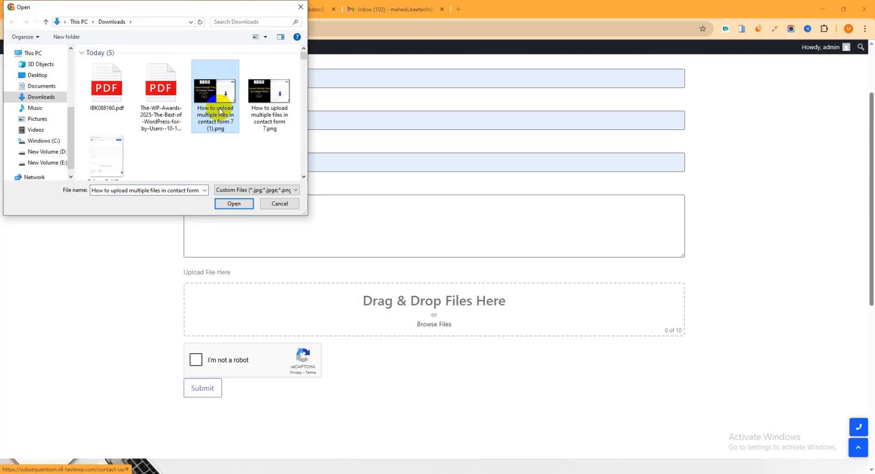
left_click(165, 91, "ctrl")
left_click(111, 157, "ctrl")
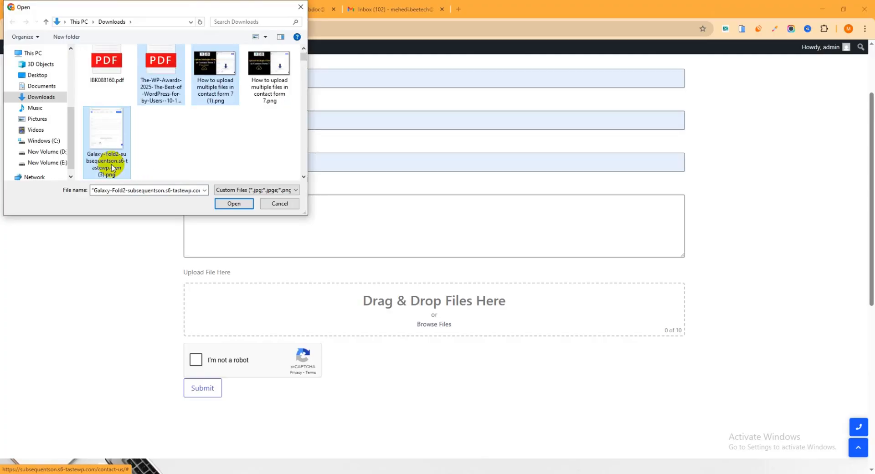
left_click(233, 204)
scroll(310, 169, "down", 2)
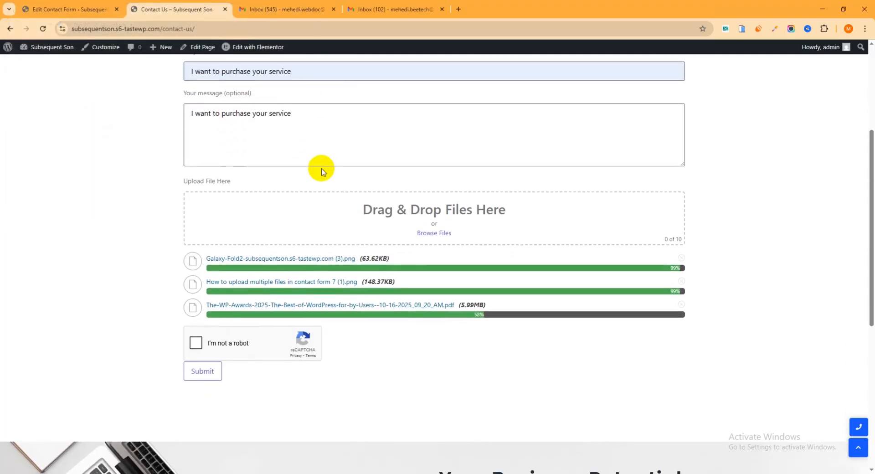
scroll(230, 297, "down", 2)
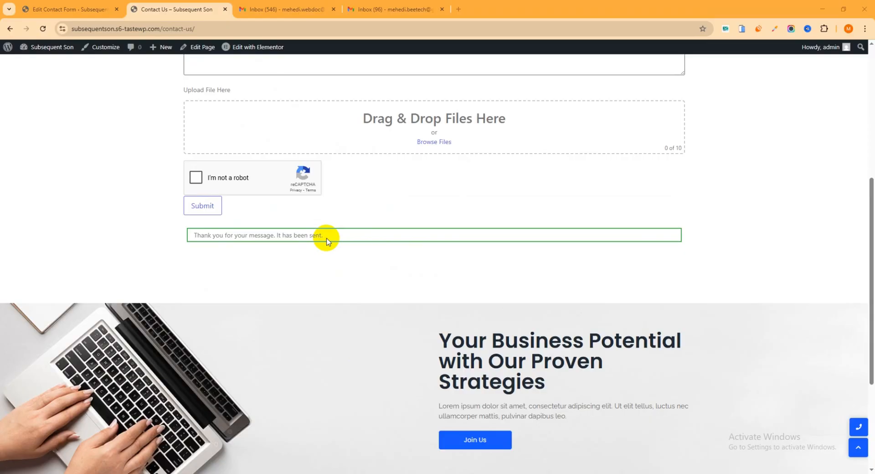
- Switch to the site owner's Gmail, check the new contact form notification and its attachments, and return to the inbox
left_click(284, 9)
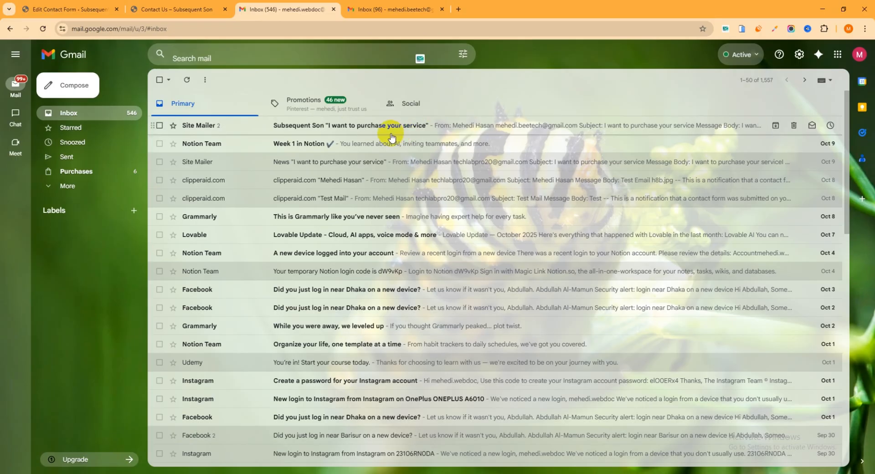
left_click(378, 129)
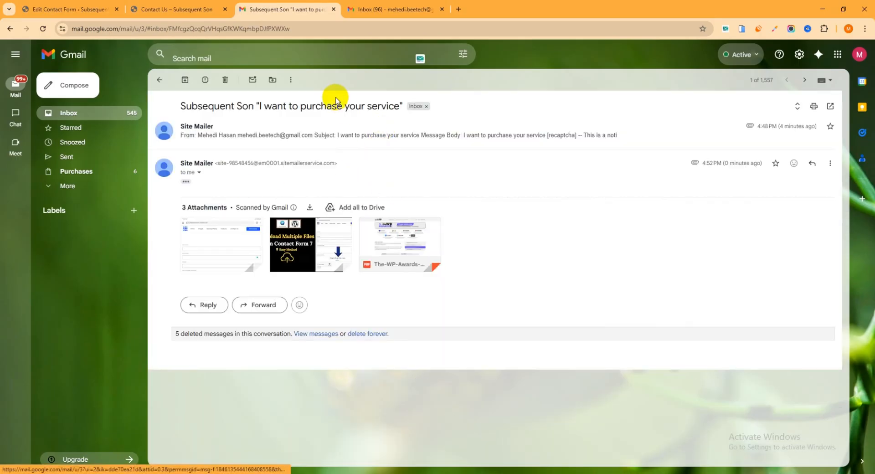
left_click(104, 117)
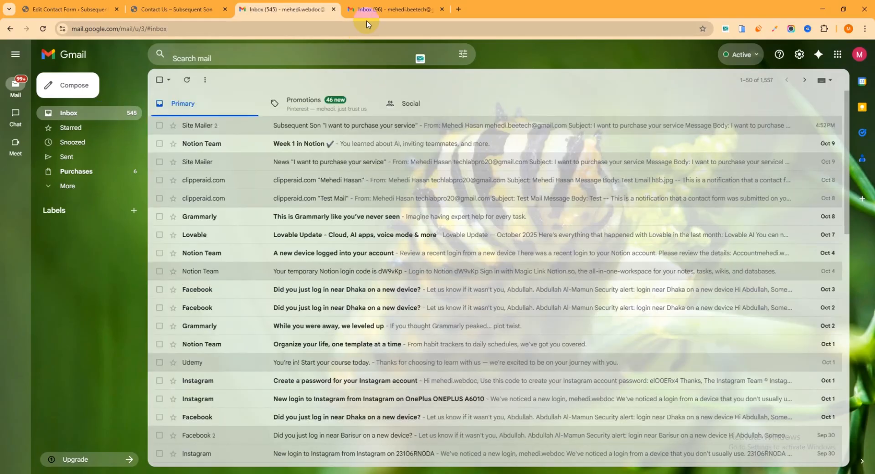
- Open the autoresponder e-mail in the submitter's Gmail inbox and check its greeting, confirmation line, message text and attachments
left_click(392, 9)
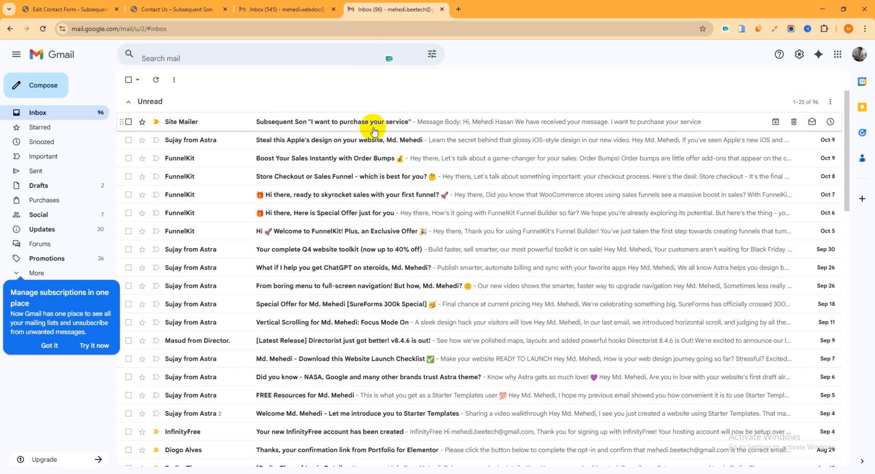
left_click(349, 128)
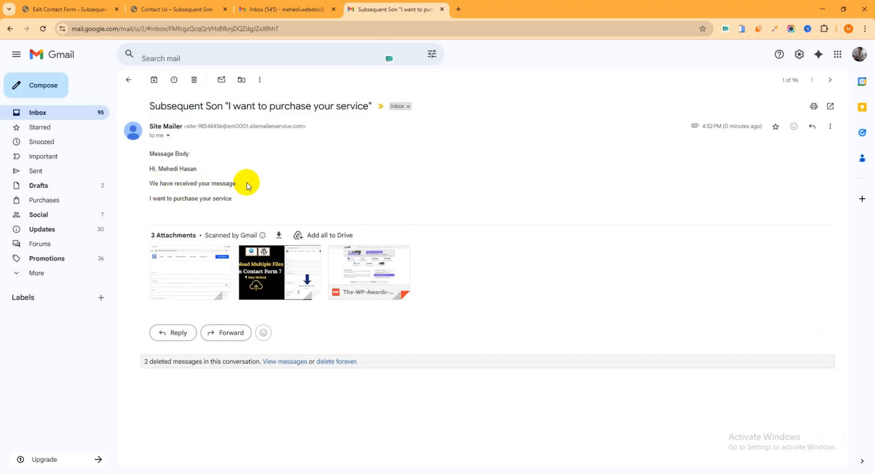
left_click_drag(246, 182, 176, 183)
left_click_drag(248, 202, 148, 201)
left_click(197, 173)
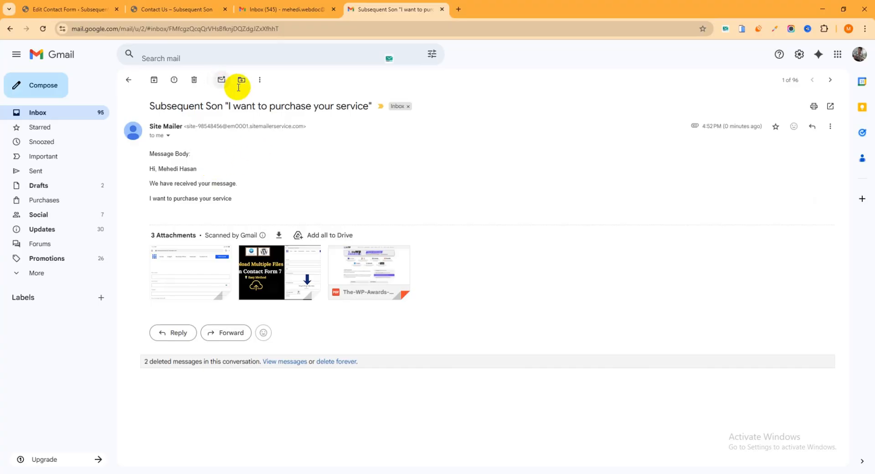
- Review the saved Mail (2) template in the contact form editor and compare it with the autoresponder e-mail in the submitter's Gmail
left_click(171, 10)
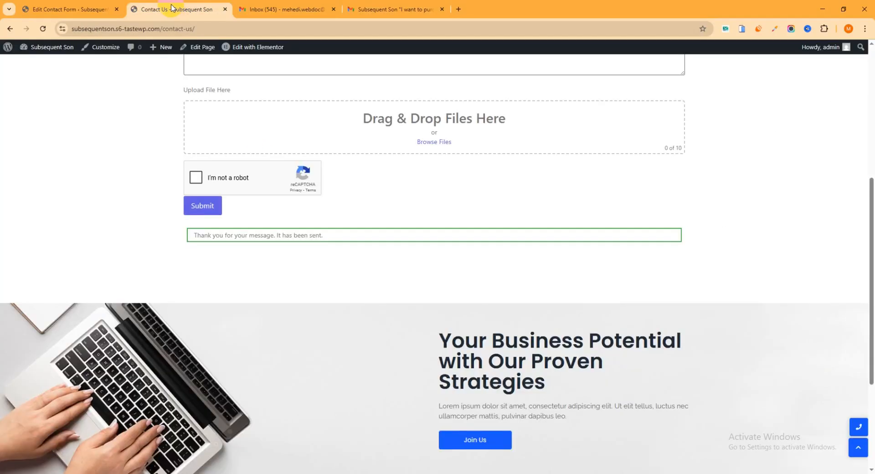
left_click(68, 9)
scroll(280, 202, "down", 1)
scroll(279, 202, "down", 18)
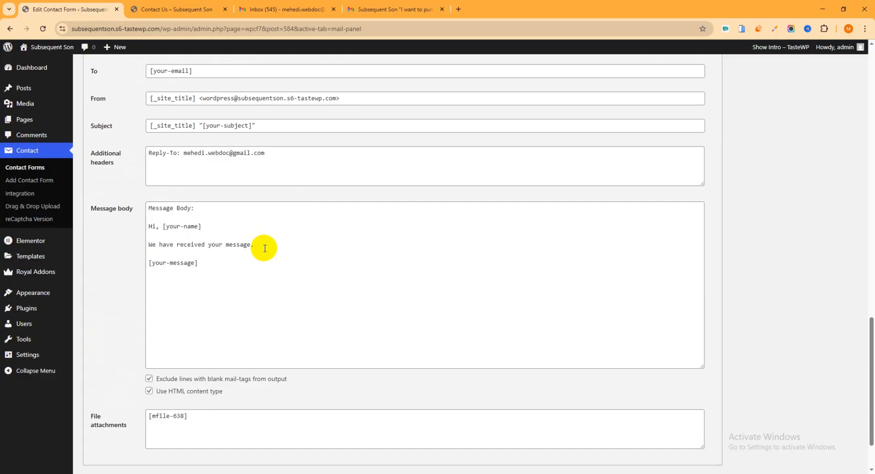
left_click(396, 9)
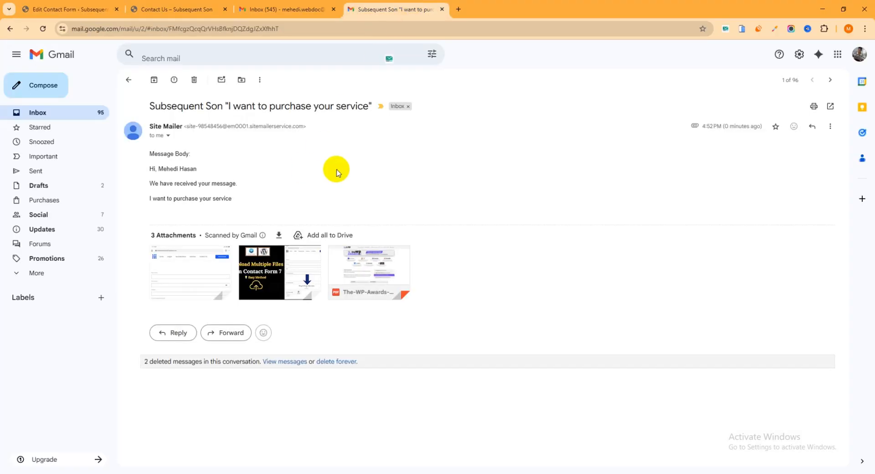